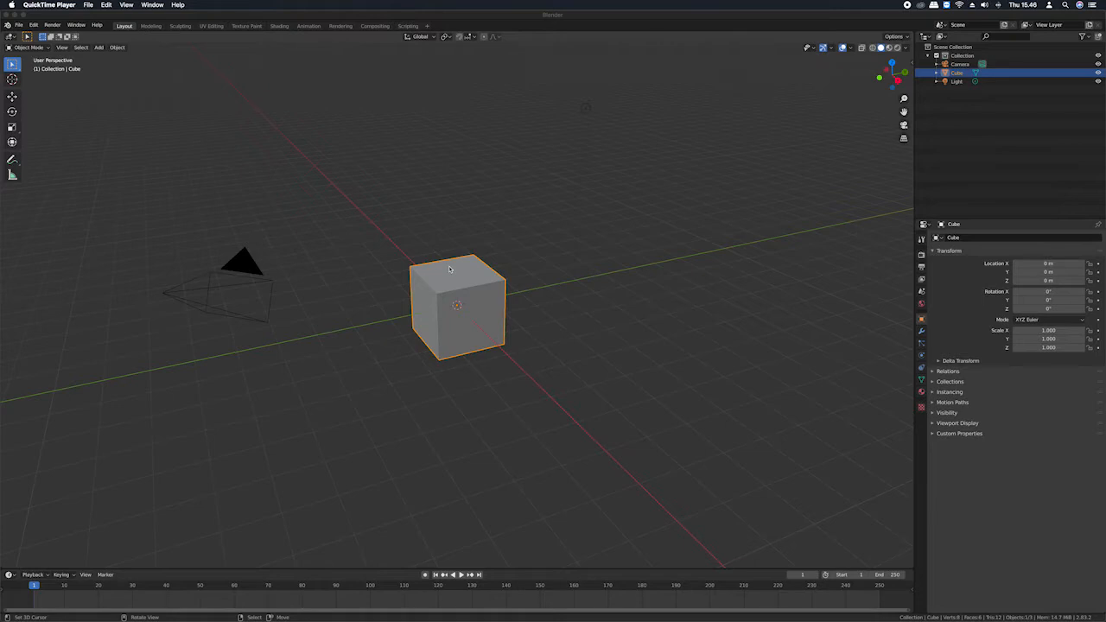
Examine the default cube in the viewport from several angles and heights
{"action": "scroll", "coordinate": [450, 269], "scroll_direction": "down", "scroll_amount": 5}
{"action": "scroll", "coordinate": [450, 269], "scroll_direction": "up", "scroll_amount": 4}
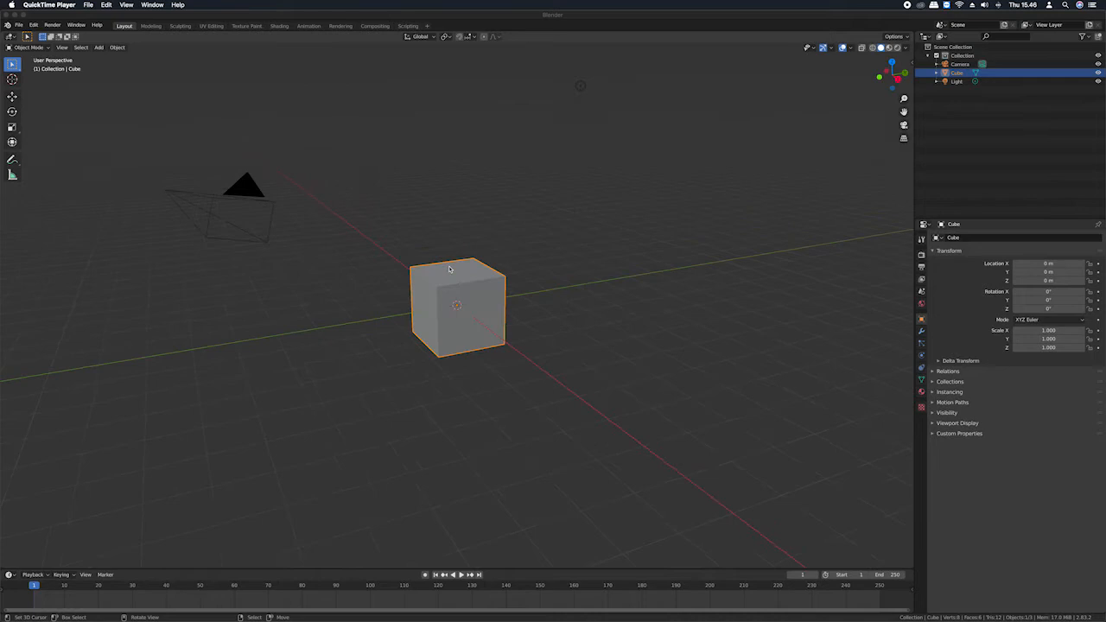
{"action": "scroll", "coordinate": [468, 285], "scroll_direction": "up", "scroll_amount": 1}
{"action": "scroll", "coordinate": [467, 286], "scroll_direction": "left", "scroll_amount": 5}
{"action": "scroll", "coordinate": [467, 285], "scroll_direction": "right", "scroll_amount": 3}
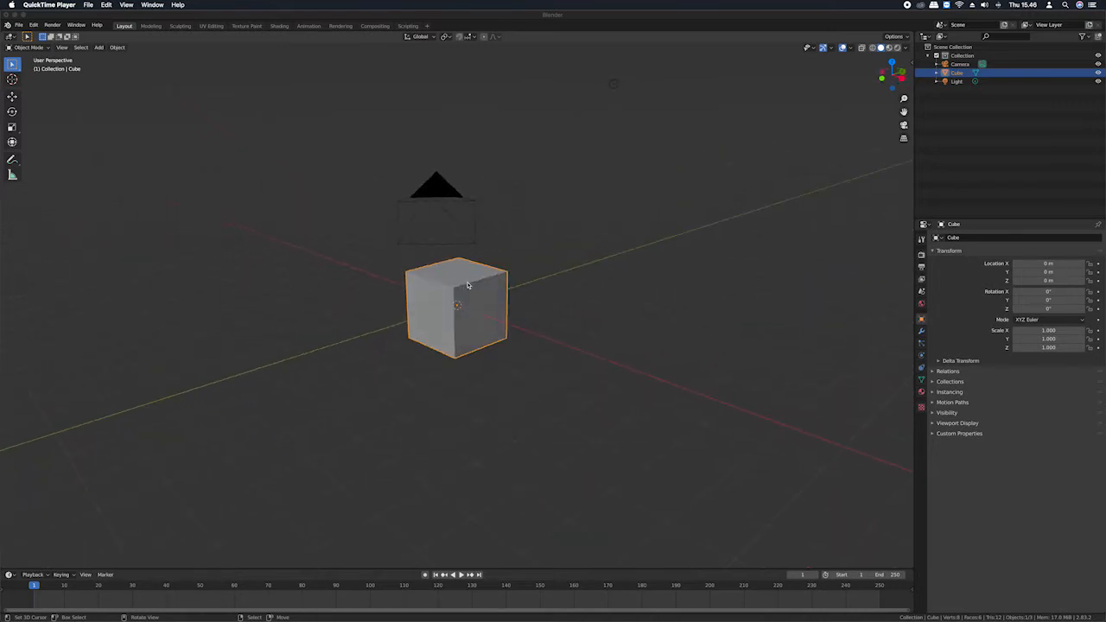
{"action": "scroll", "coordinate": [468, 286], "scroll_direction": "left", "scroll_amount": 3}
{"action": "scroll", "coordinate": [468, 286], "scroll_direction": "right", "scroll_amount": 4}
{"action": "scroll", "coordinate": [469, 286], "scroll_direction": "down", "scroll_amount": 5}
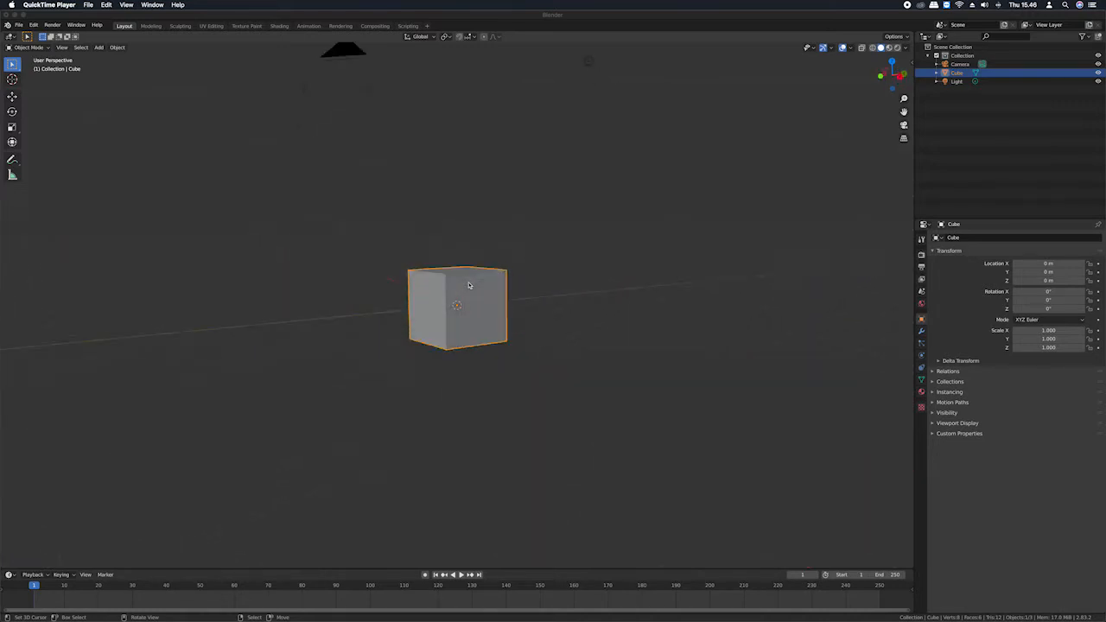
{"action": "scroll", "coordinate": [469, 285], "scroll_direction": "up", "scroll_amount": 5}
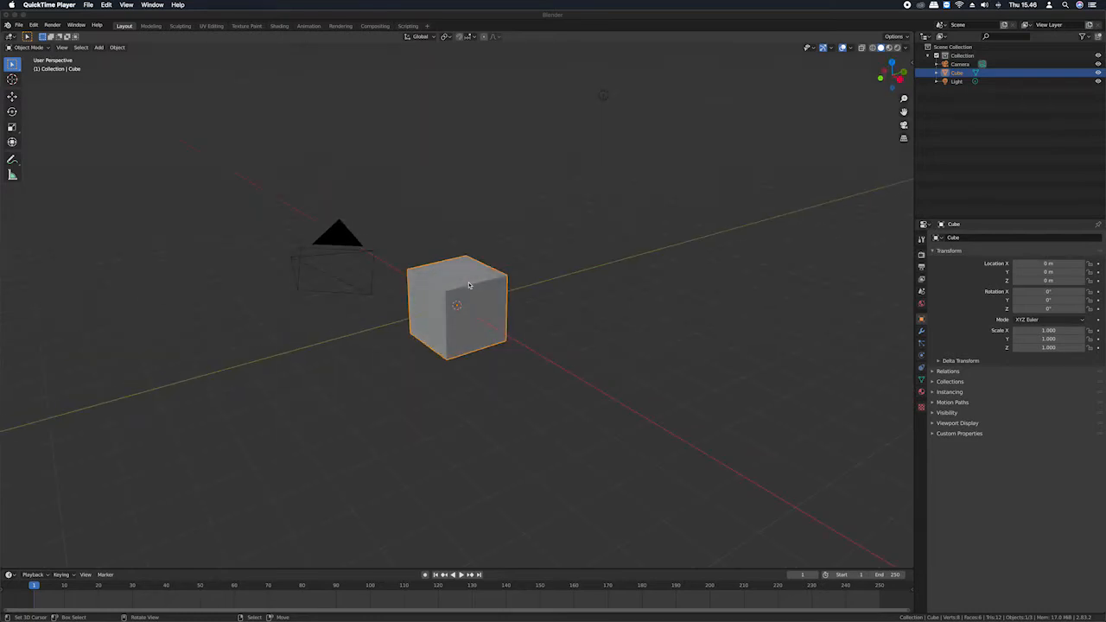
Switch the default cube into Edit Mode and back to Object Mode
{"action": "left_click", "coordinate": [43, 48]}
{"action": "left_click", "coordinate": [42, 58]}
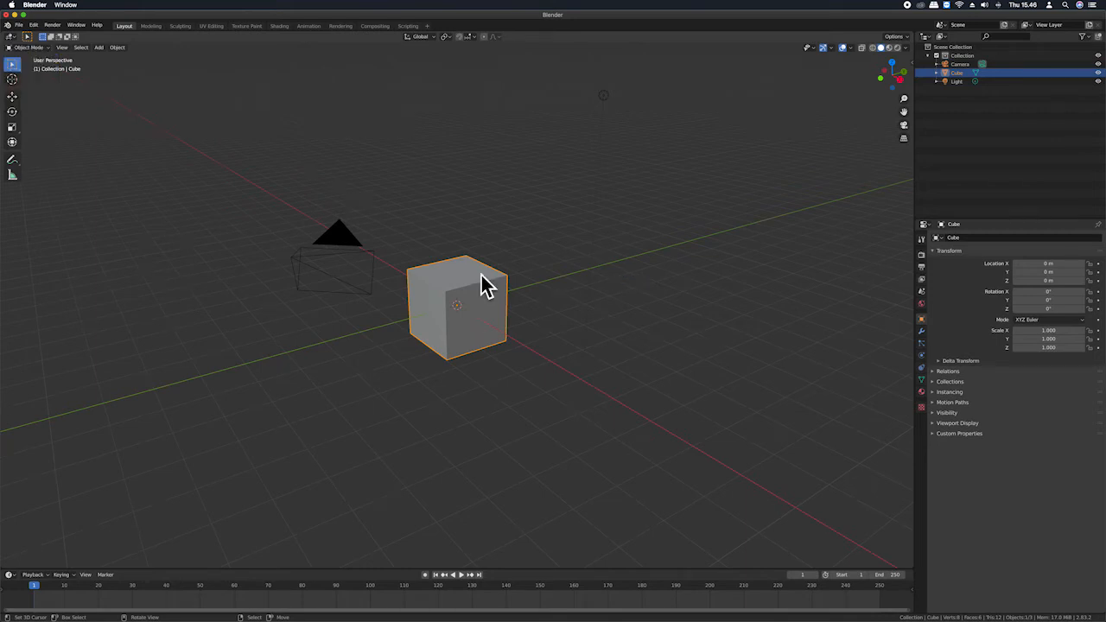
{"action": "key", "text": "Tab"}
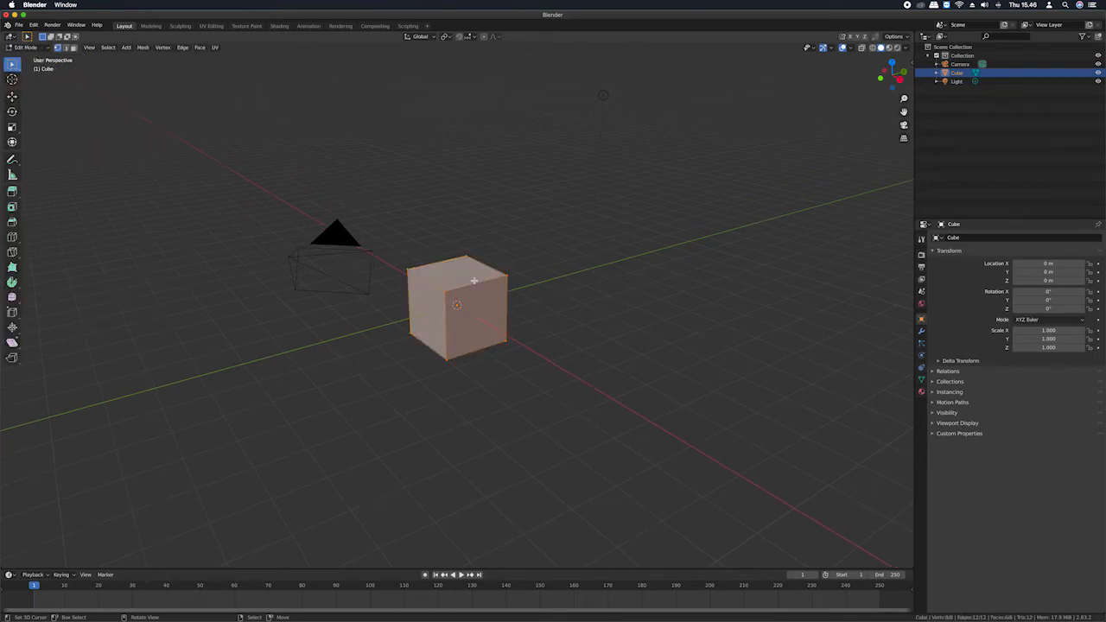
{"action": "key", "text": "Tab"}
Start the Shortcut VUr add-on so that pressed keys are displayed in the 3D viewport
{"action": "key", "text": "n"}
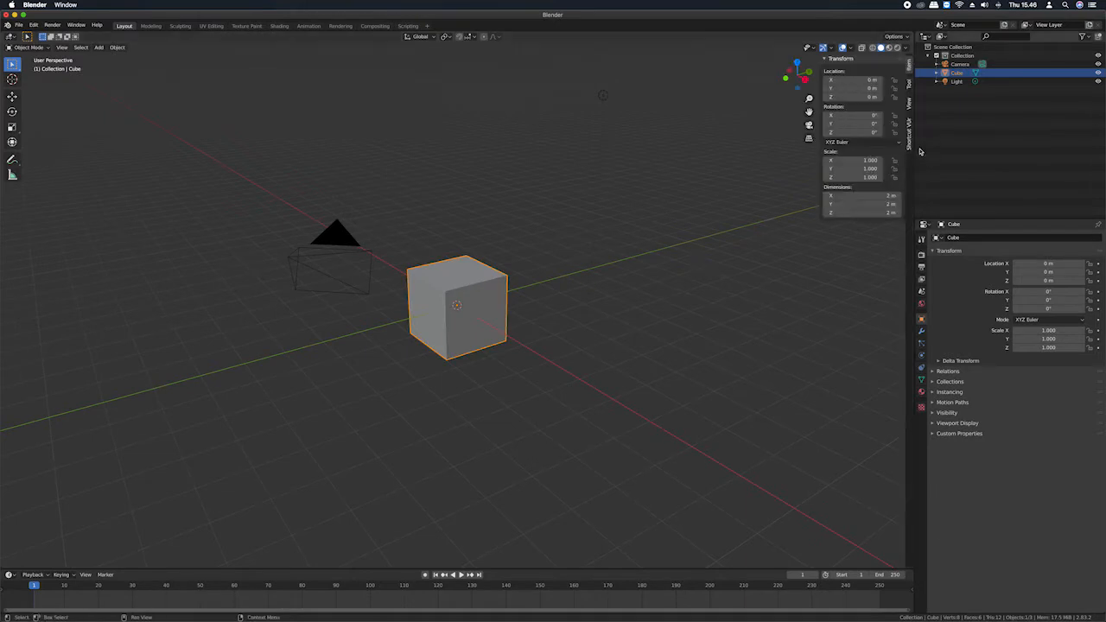
{"action": "left_click", "coordinate": [908, 134]}
{"action": "left_click", "coordinate": [864, 71]}
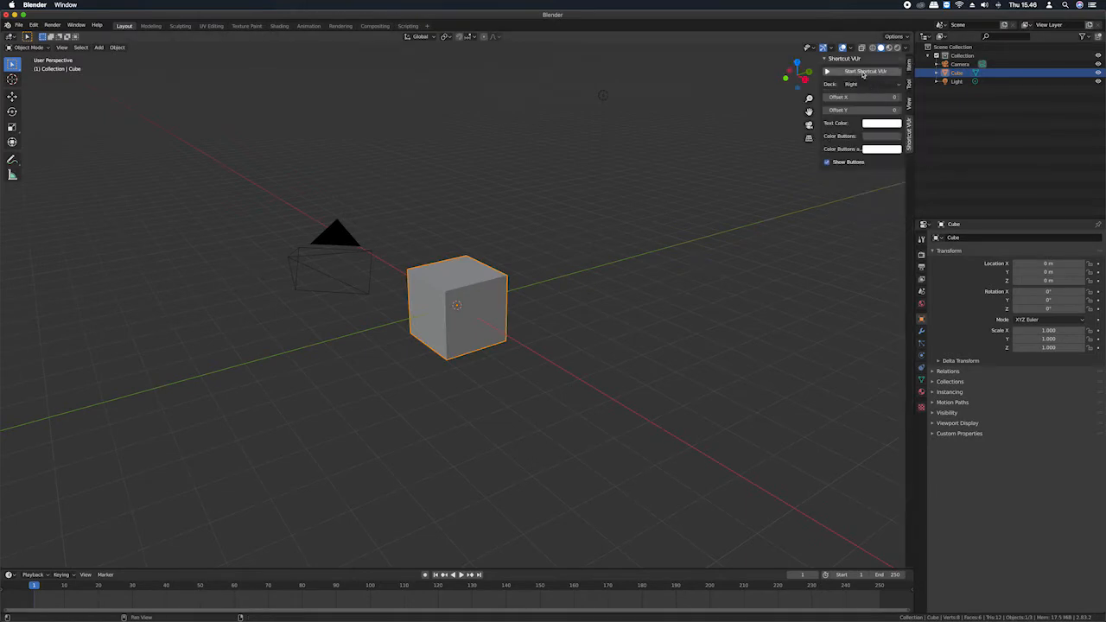
Dock the Shortcut VUr display to Left with Offset X 74 and Offset Y 176, and hide its settings
{"action": "left_click", "coordinate": [869, 84]}
{"action": "left_click", "coordinate": [865, 96]}
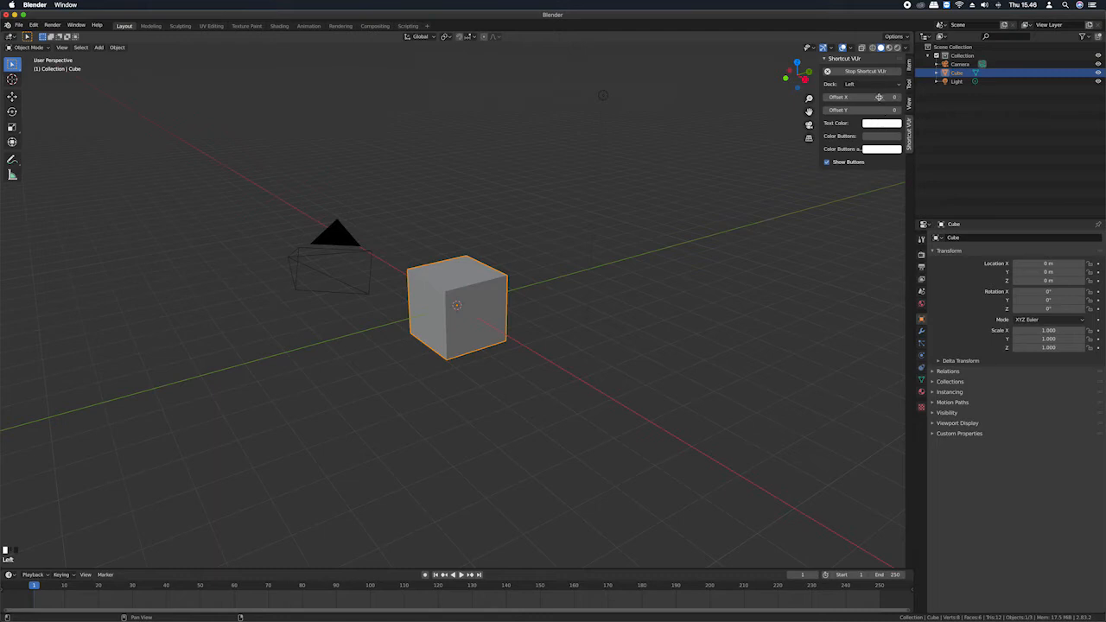
{"action": "left_click_drag", "start_coordinate": [873, 109], "coordinate": [916, 110]}
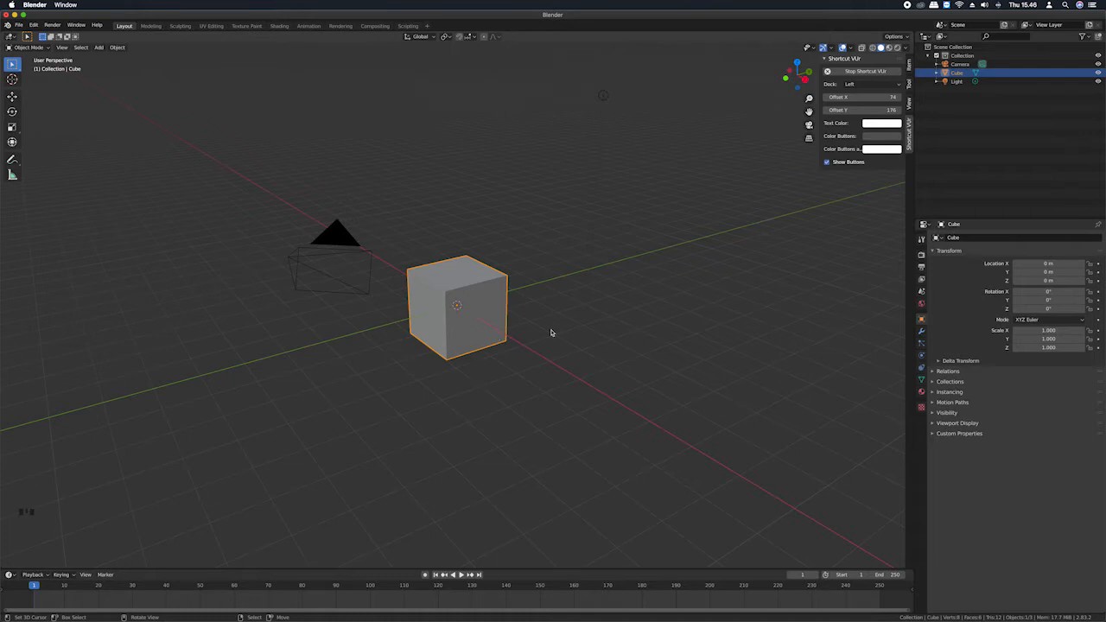
{"action": "key", "text": "n"}
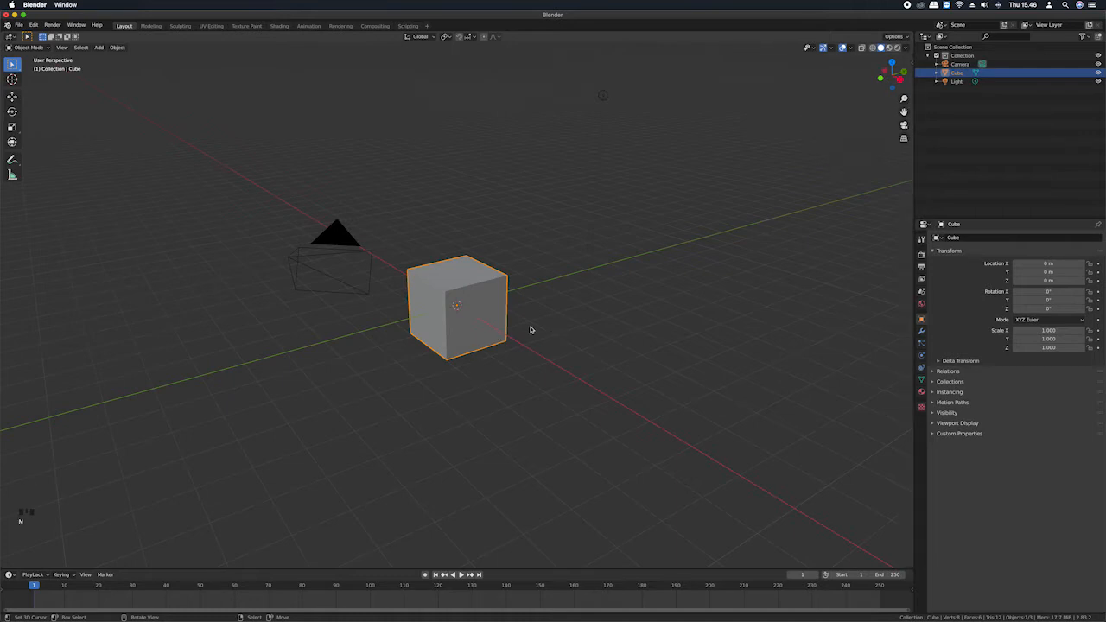
Enter Edit Mode on the default cube
{"action": "key", "text": "Tab"}
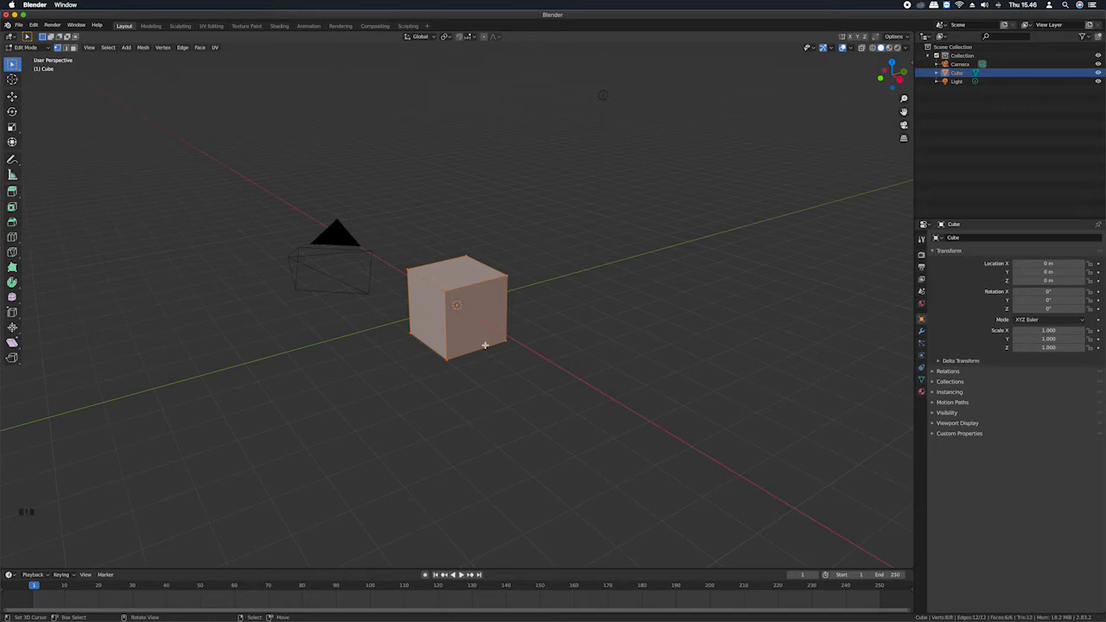
Try a single vertical loop cut on the cube, slid close to one side edge, and undo it
{"action": "key", "text": "ctrl+r"}
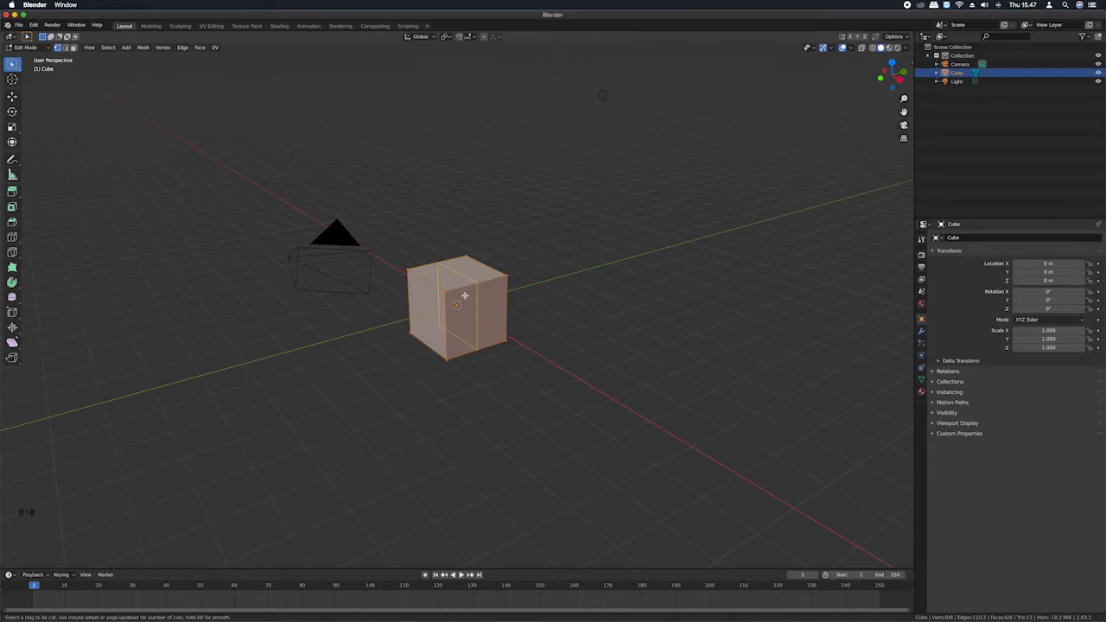
{"action": "left_click", "coordinate": [477, 348]}
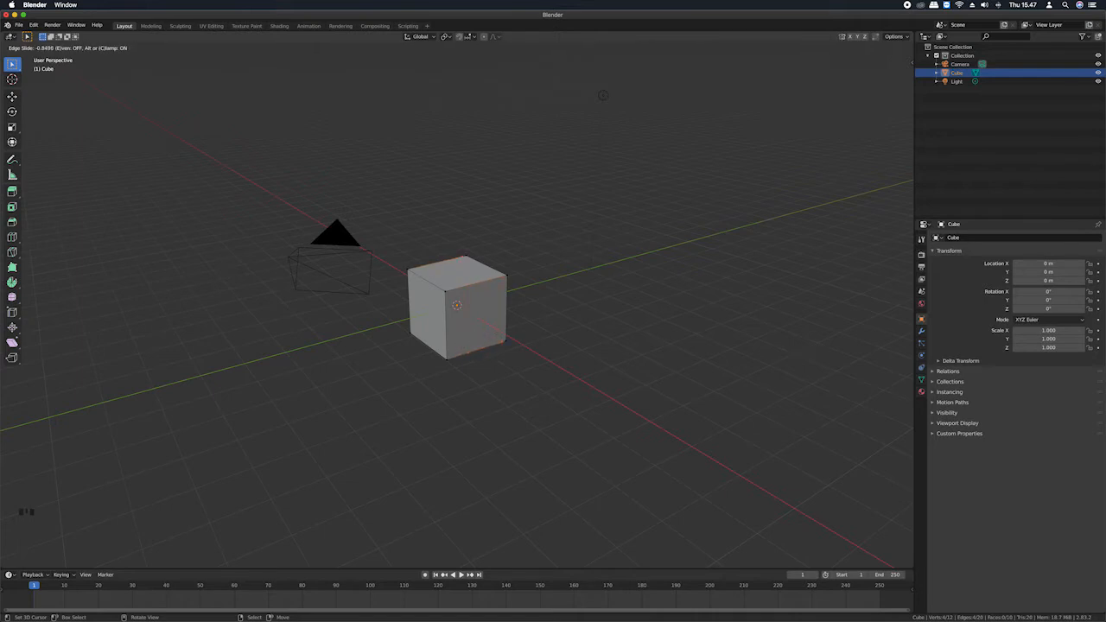
{"action": "left_click", "coordinate": [494, 332]}
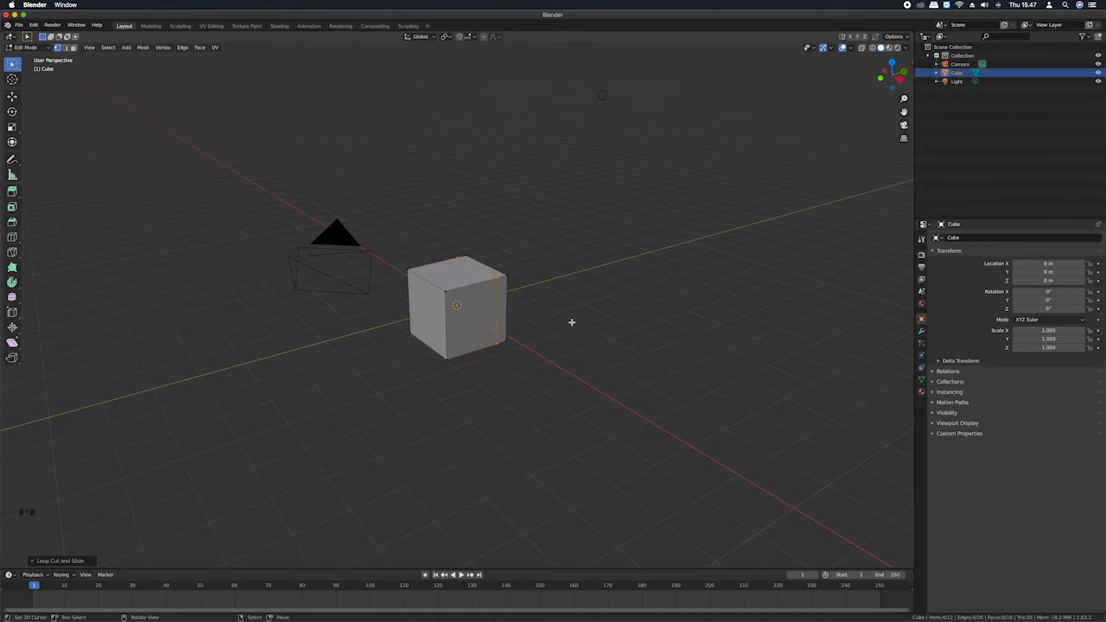
{"action": "key", "text": "super+z"}
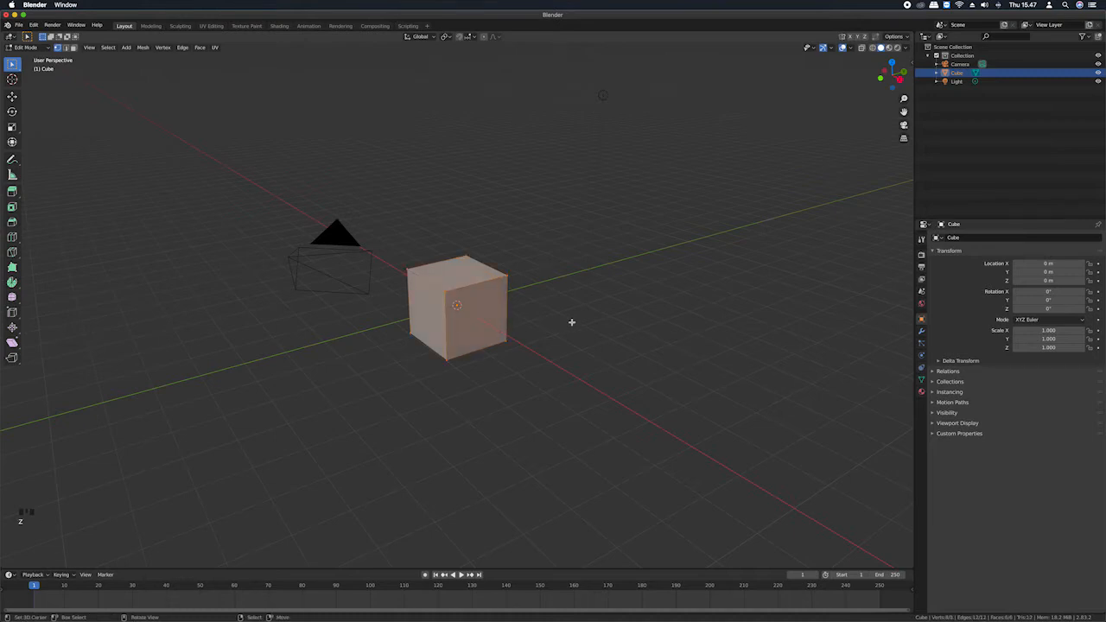
Add four evenly spaced vertical loop cuts to the cube without sliding them
{"action": "key", "text": "ctrl+r"}
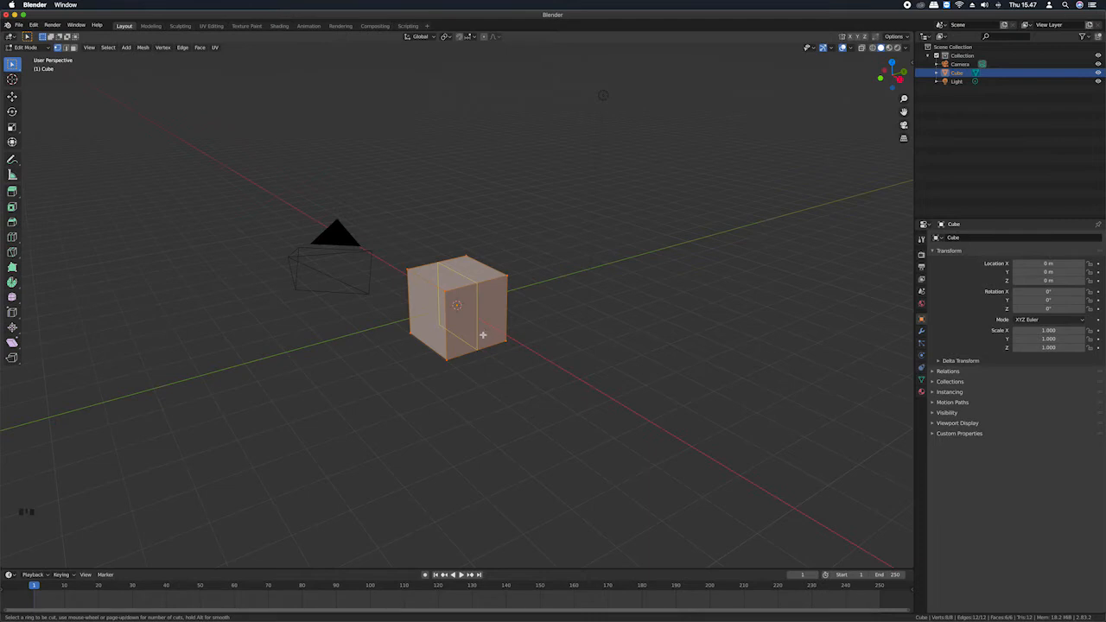
{"action": "scroll", "coordinate": [483, 335], "scroll_direction": "up", "scroll_amount": 4}
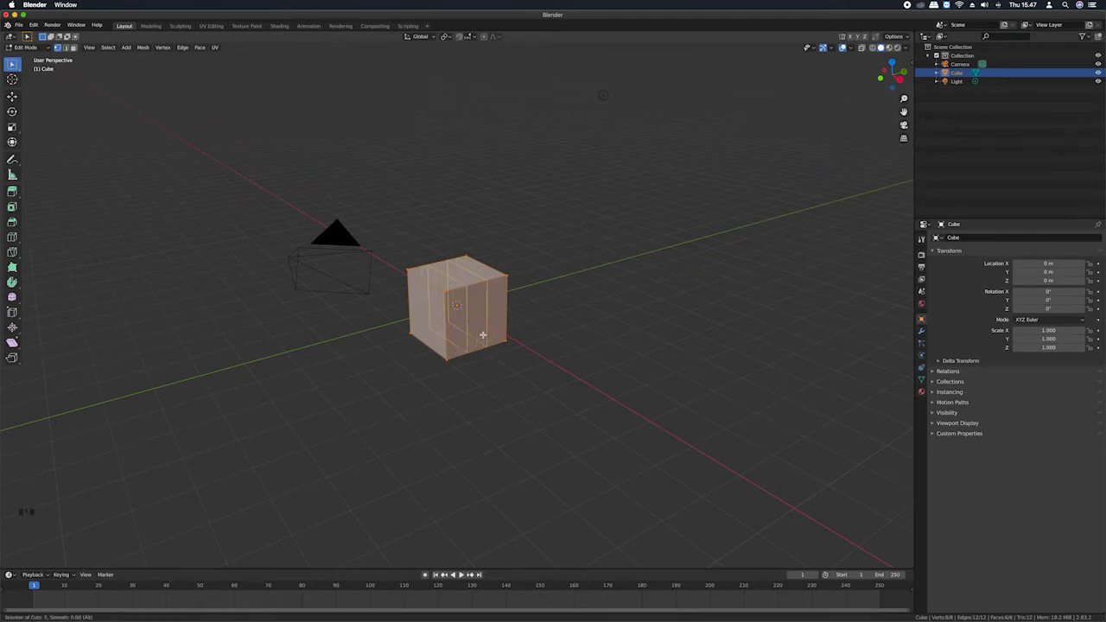
{"action": "scroll", "coordinate": [484, 334], "scroll_direction": "up", "scroll_amount": 3}
{"action": "scroll", "coordinate": [483, 334], "scroll_direction": "down", "scroll_amount": 7}
{"action": "scroll", "coordinate": [483, 335], "scroll_direction": "up", "scroll_amount": 5}
{"action": "scroll", "coordinate": [483, 335], "scroll_direction": "down", "scroll_amount": 4}
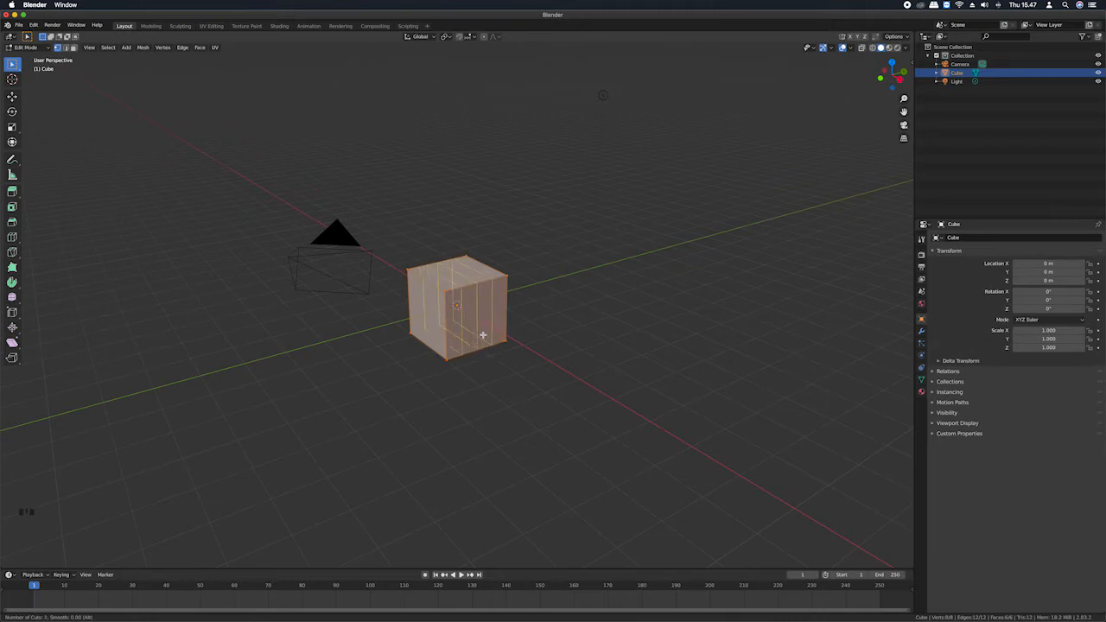
{"action": "scroll", "coordinate": [483, 335], "scroll_direction": "down", "scroll_amount": 2}
{"action": "scroll", "coordinate": [483, 335], "scroll_direction": "up", "scroll_amount": 9}
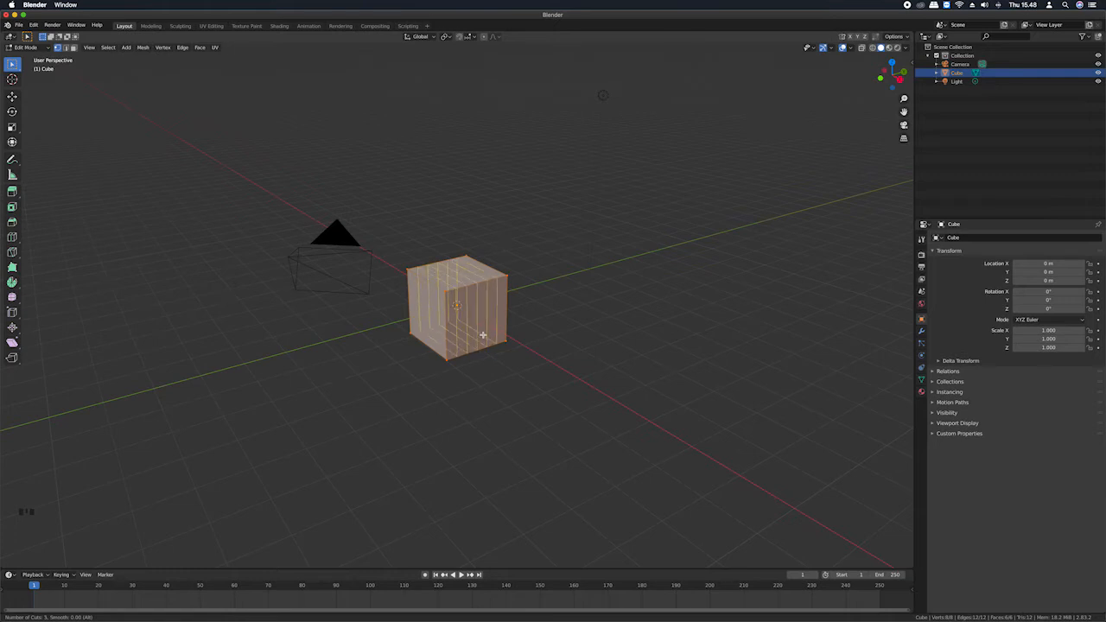
{"action": "scroll", "coordinate": [483, 335], "scroll_direction": "down", "scroll_amount": 9}
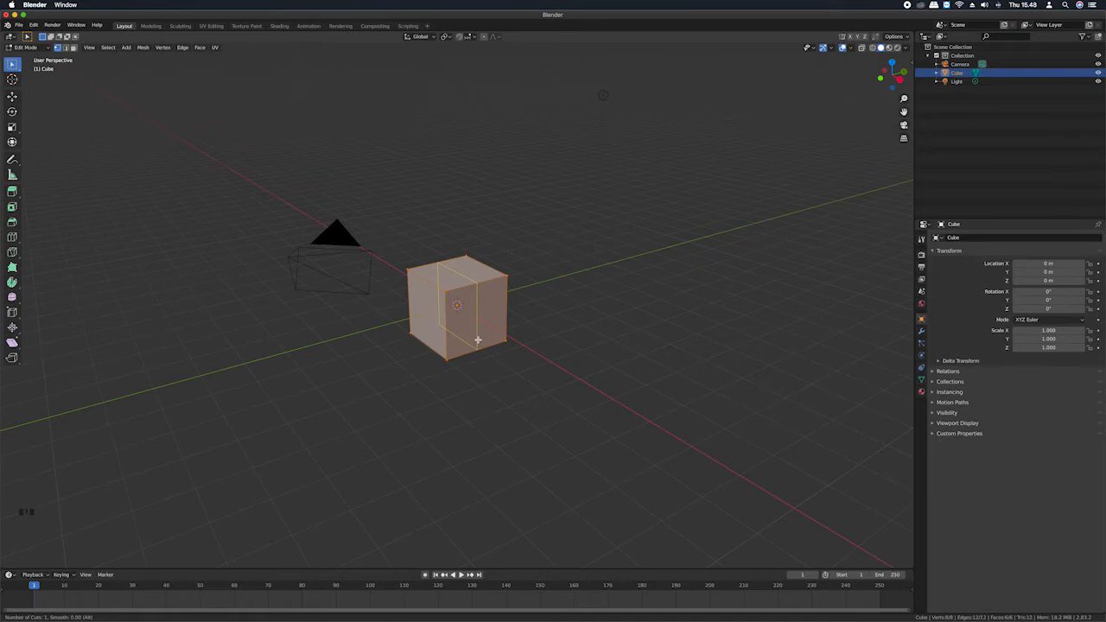
{"action": "scroll", "coordinate": [477, 339], "scroll_direction": "up", "scroll_amount": 4}
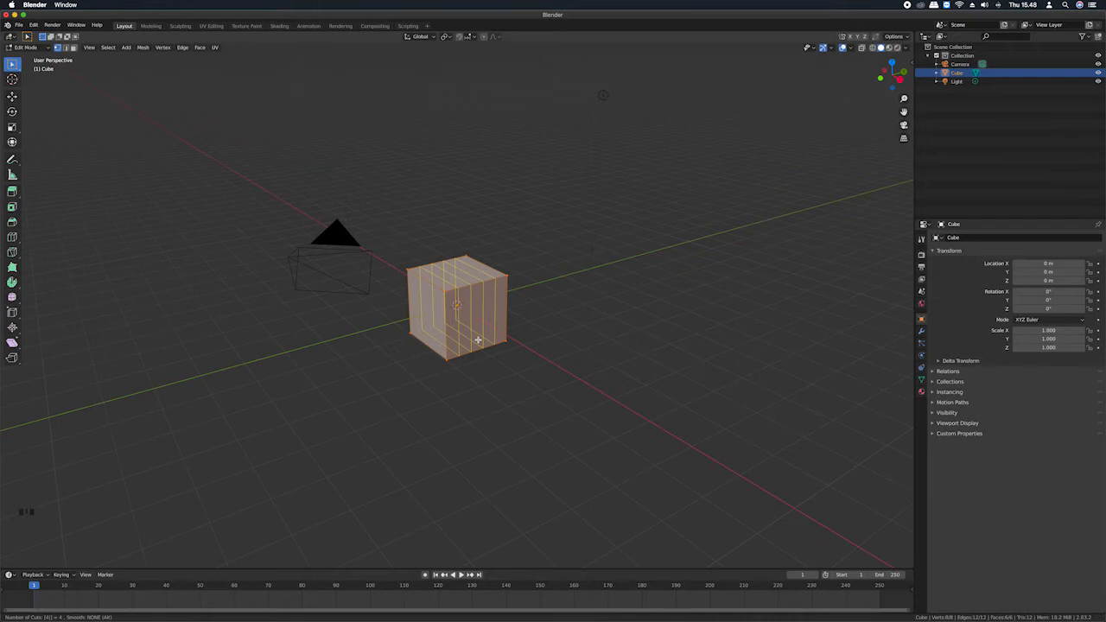
{"action": "left_click", "coordinate": [477, 339]}
{"action": "right_click", "coordinate": [478, 339]}
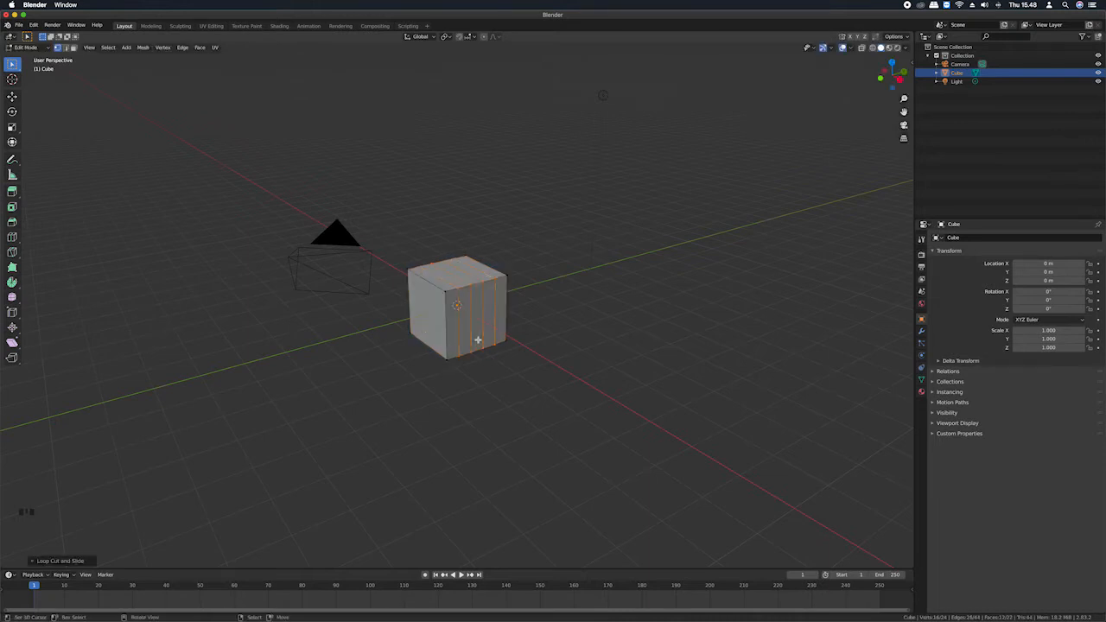
Undo the four loop cuts on the cube
{"action": "key", "text": "KP_1"}
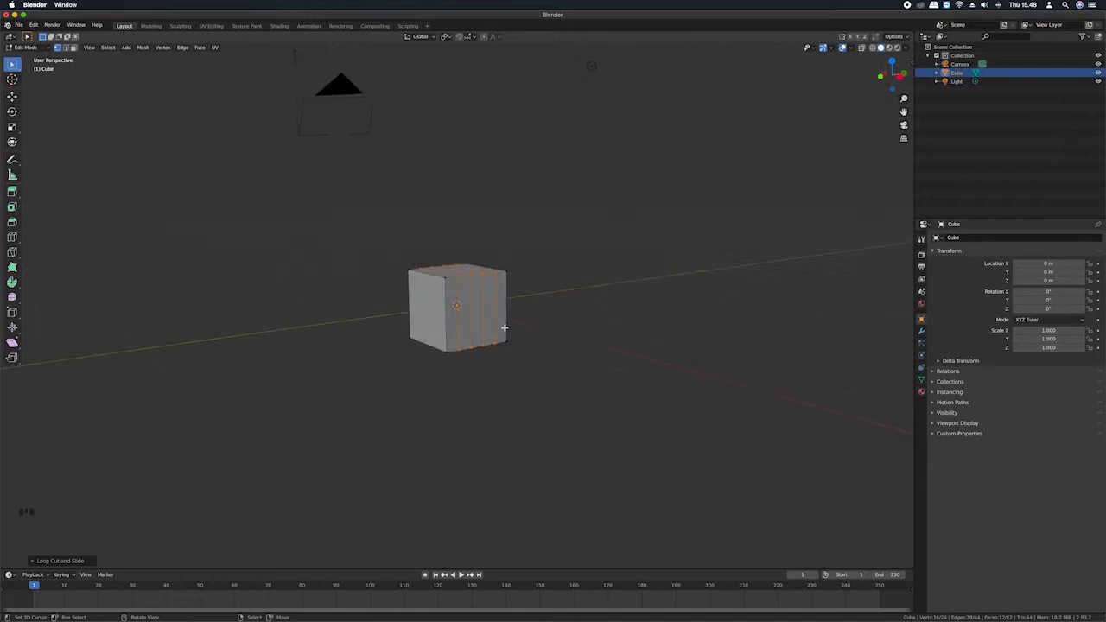
{"action": "scroll", "coordinate": [505, 327], "scroll_direction": "up", "scroll_amount": 5}
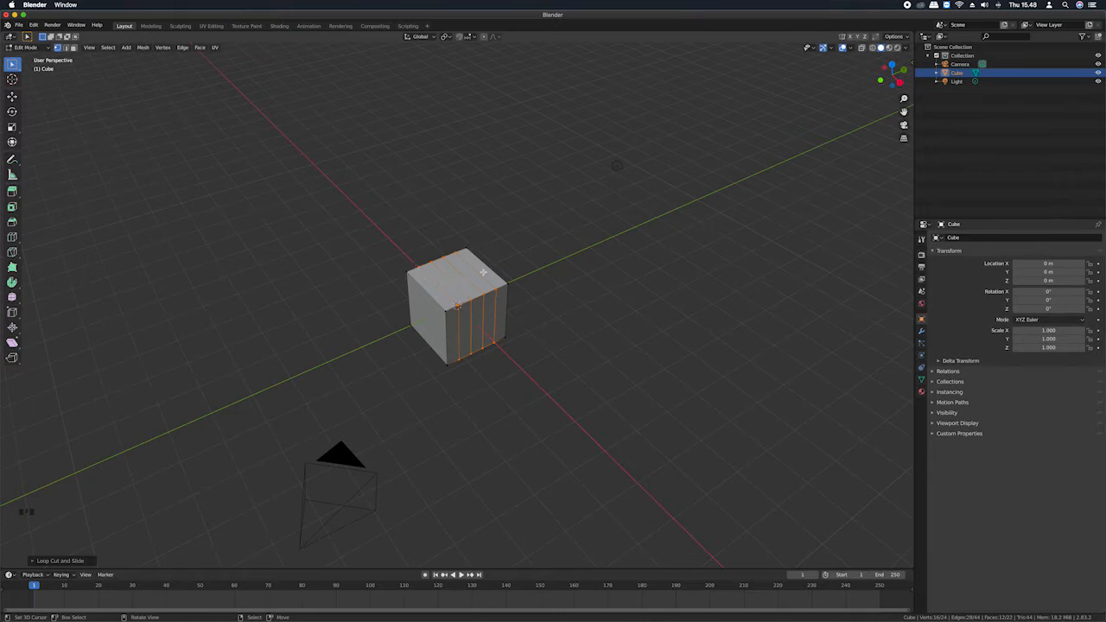
{"action": "middle_click_drag", "start_coordinate": [470, 276], "coordinate": [481, 308]}
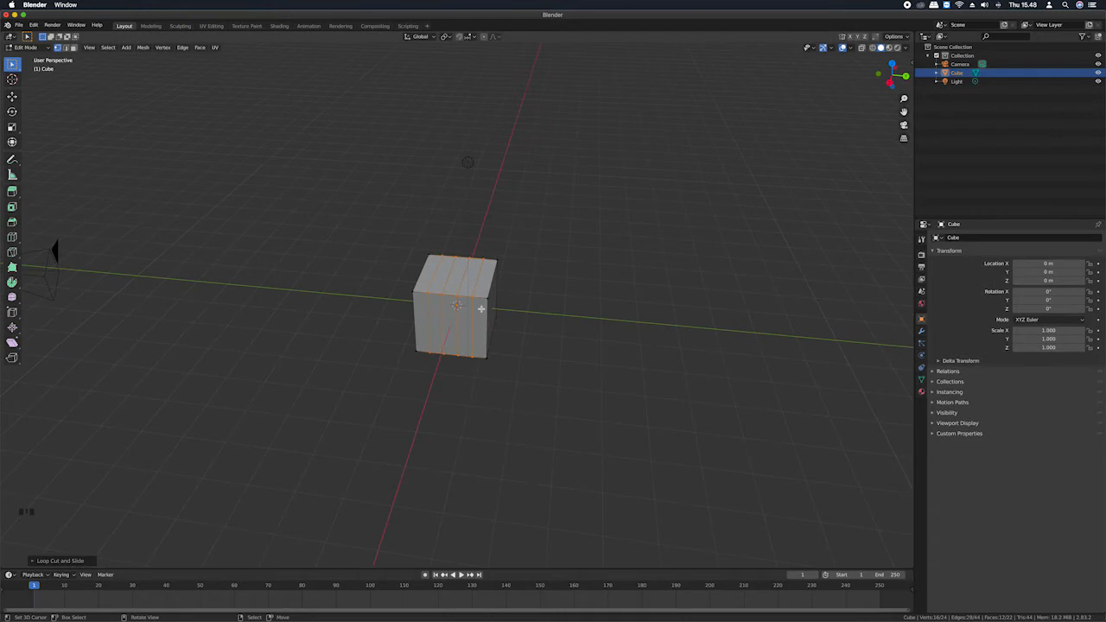
{"action": "key", "text": "super"}
{"action": "key", "text": "super+z"}
{"action": "middle_click_drag", "start_coordinate": [481, 307], "coordinate": [488, 308]}
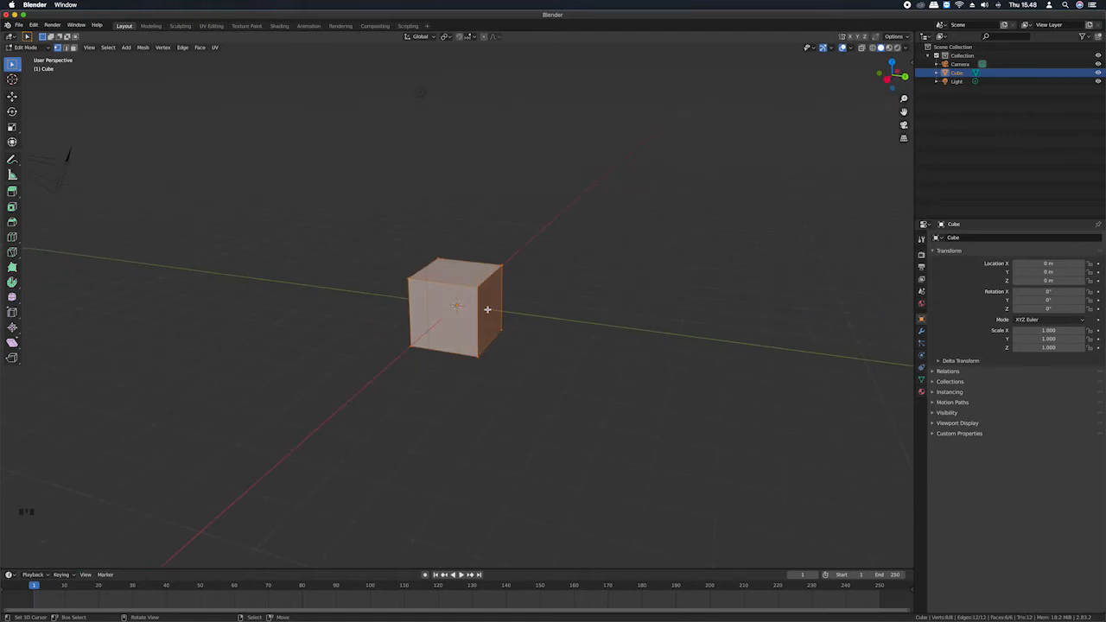
Clear the mesh selection and, in vertex select mode, select two upper corner vertices of the cube one after the other
{"action": "key", "text": "a"}
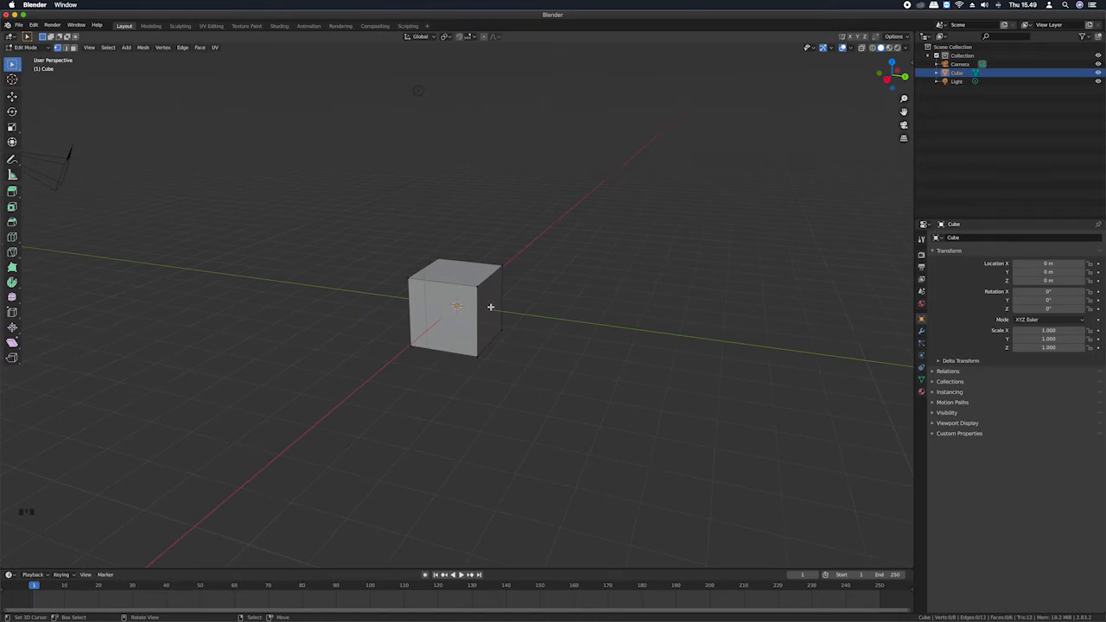
{"action": "key", "text": "ctrl"}
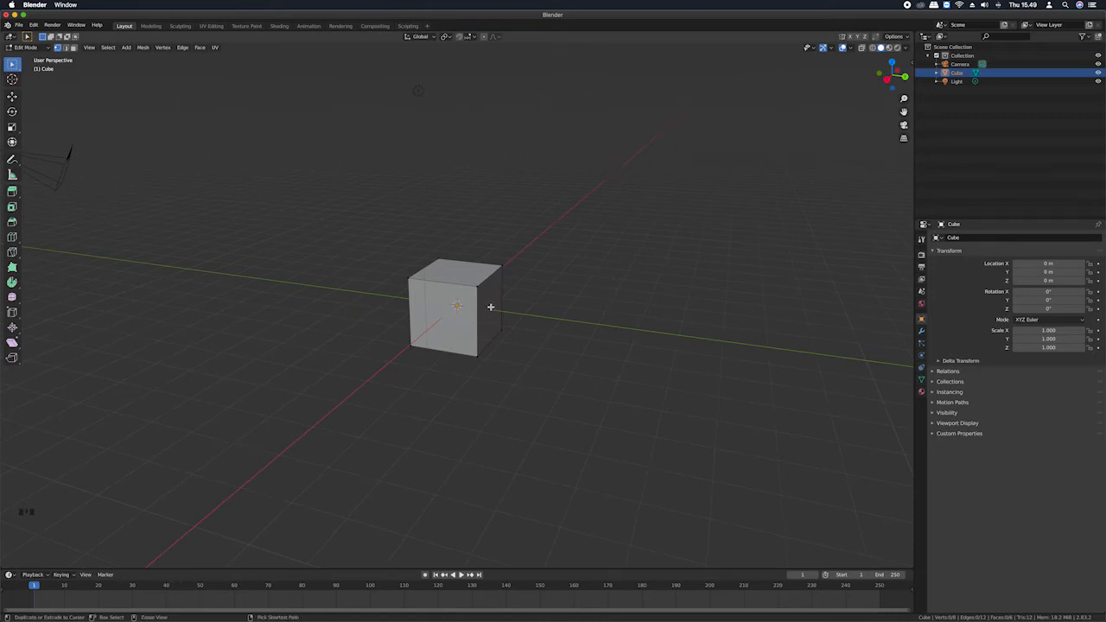
{"action": "key", "text": "ctrl+Tab"}
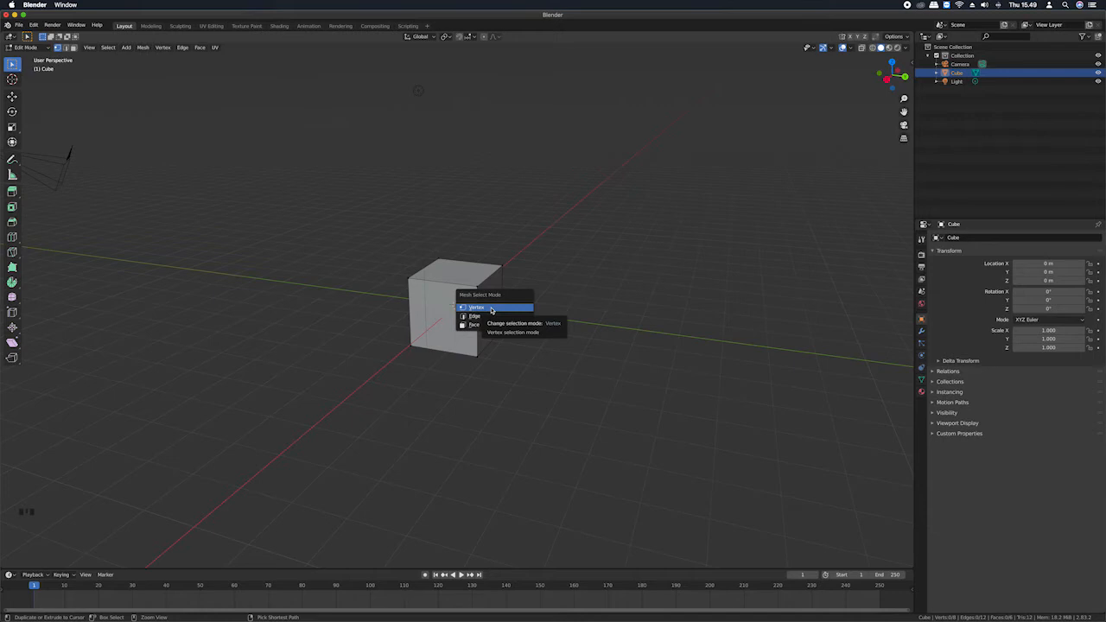
{"action": "left_click", "coordinate": [491, 310]}
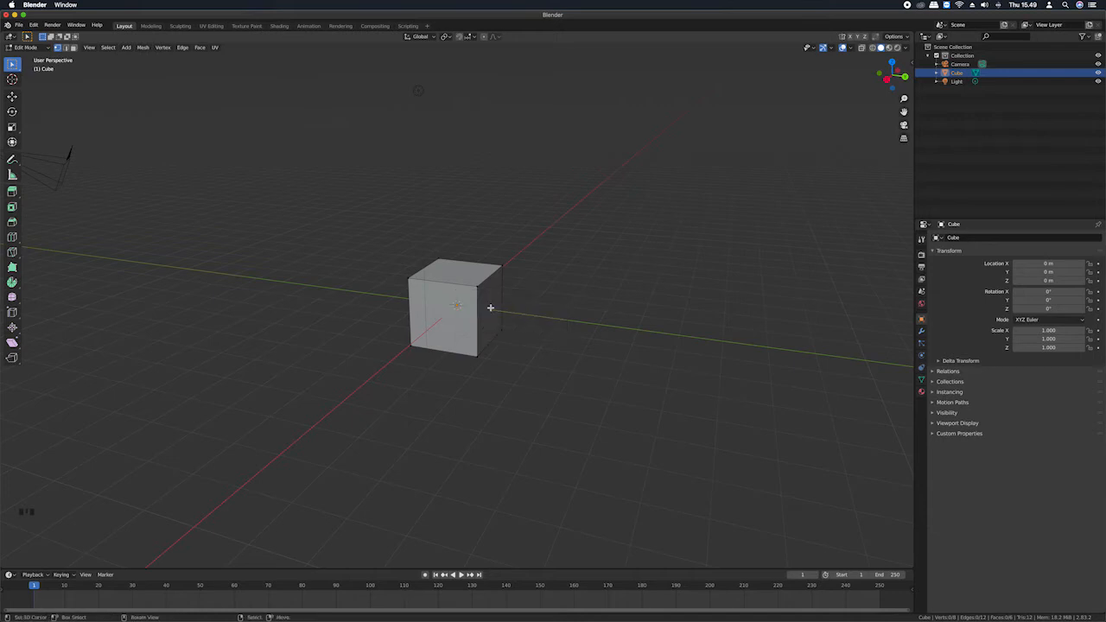
{"action": "right_click", "coordinate": [500, 267]}
{"action": "right_click", "coordinate": [477, 287]}
Change to edge select mode and select a vertical edge and an upper edge of the cube's +Y side individually
{"action": "key", "text": "ctrl+Tab"}
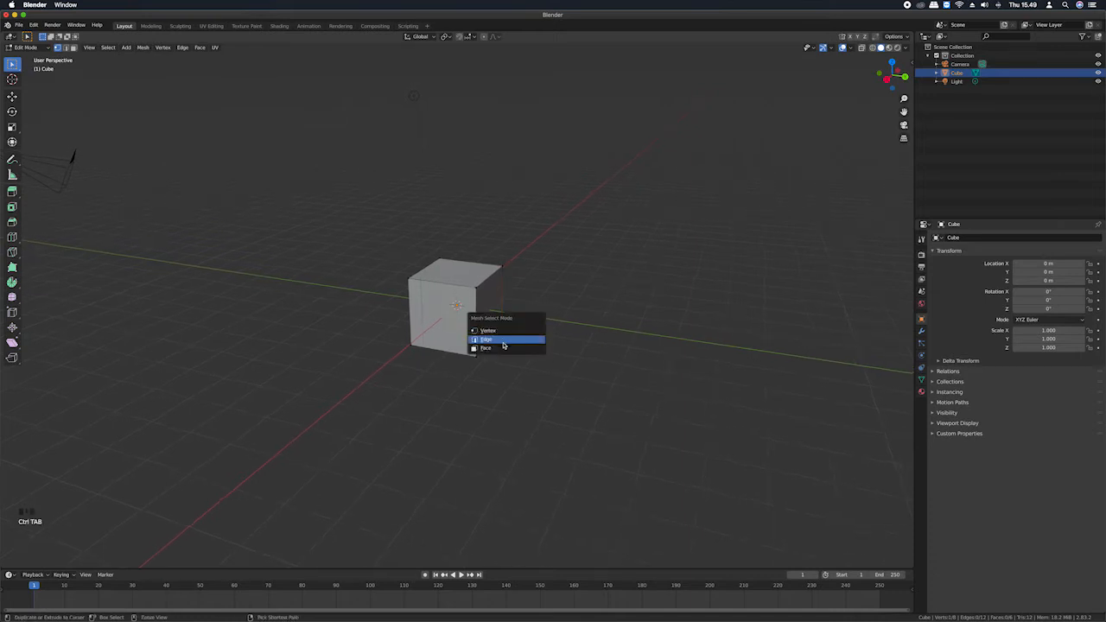
{"action": "left_click", "coordinate": [497, 340]}
{"action": "right_click", "coordinate": [502, 303]}
{"action": "right_click", "coordinate": [487, 280]}
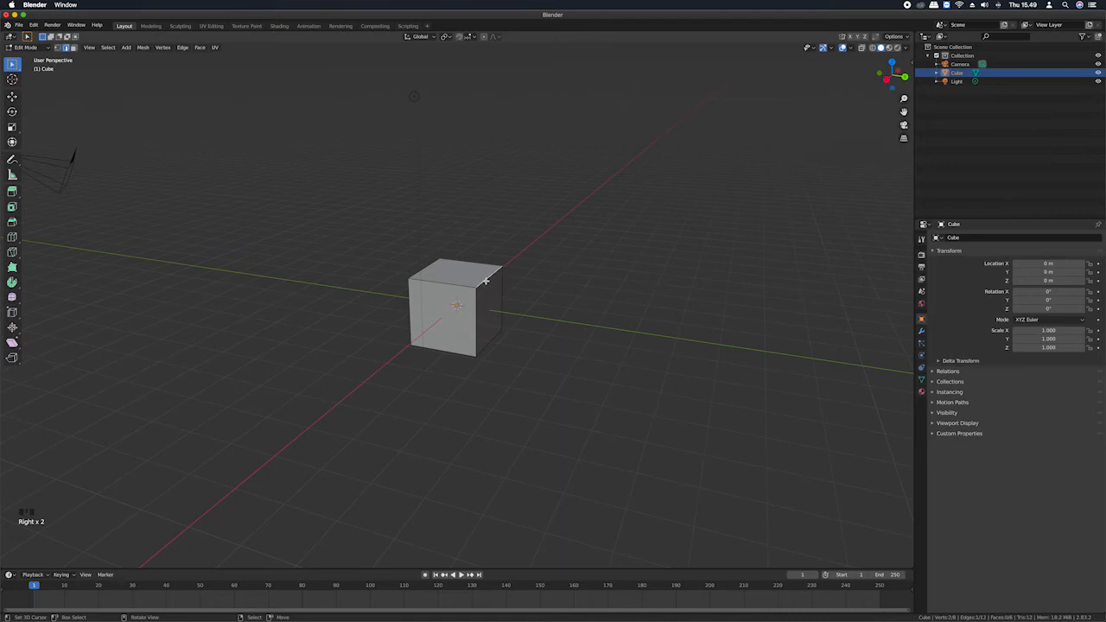
{"action": "right_click", "coordinate": [503, 310]}
Change to face select mode and select the cube's visible faces one at a time, finishing with the +Y side face
{"action": "key", "text": "ctrl+Tab"}
{"action": "left_click", "coordinate": [501, 320]}
{"action": "right_click", "coordinate": [482, 306]}
{"action": "right_click", "coordinate": [460, 311]}
{"action": "right_click", "coordinate": [487, 312]}
{"action": "right_click", "coordinate": [468, 271]}
{"action": "right_click", "coordinate": [490, 300]}
{"action": "right_click", "coordinate": [466, 320]}
{"action": "key", "text": "ctrl+Tab"}
{"action": "right_click", "coordinate": [490, 313]}
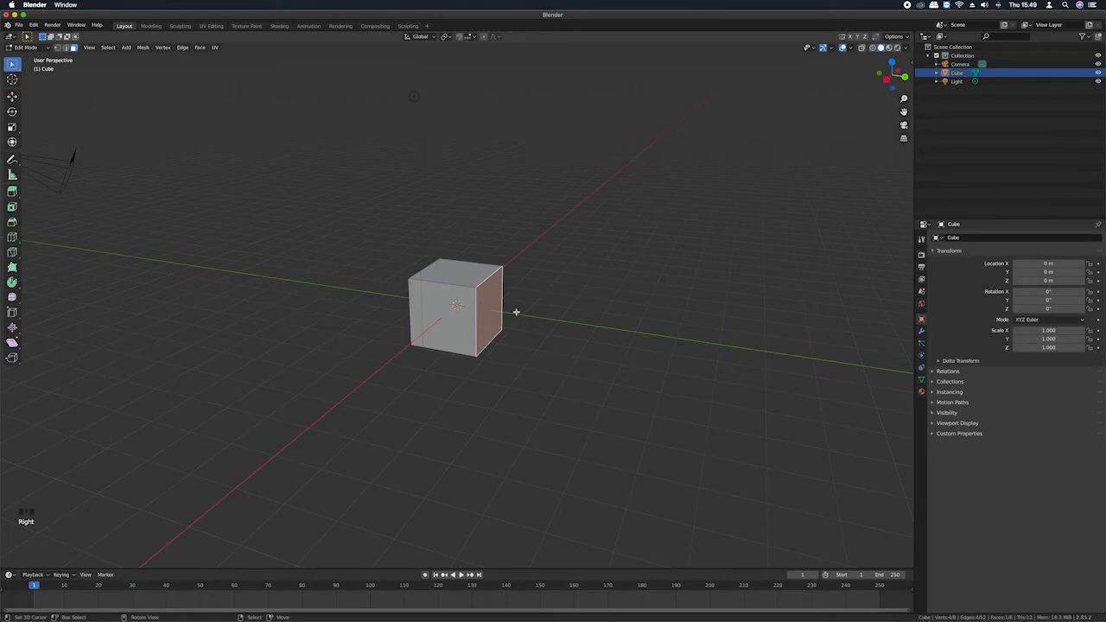
{"action": "scroll", "coordinate": [517, 312], "scroll_direction": "right", "scroll_amount": 3}
{"action": "scroll", "coordinate": [516, 312], "scroll_direction": "left", "scroll_amount": 2}
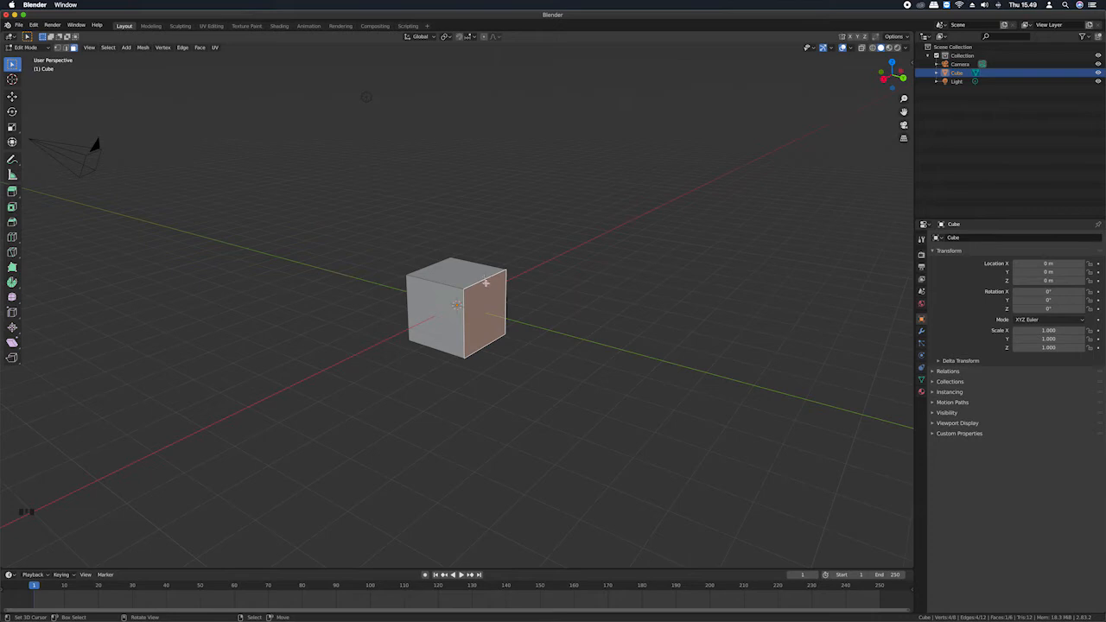
Extrude the selected +Y side face of the cube outward along the Y axis by roughly one cube length
{"action": "scroll", "coordinate": [486, 285], "scroll_direction": "down", "scroll_amount": 3}
{"action": "scroll", "coordinate": [486, 285], "scroll_direction": "up", "scroll_amount": 3}
{"action": "scroll", "coordinate": [487, 286], "scroll_direction": "left", "scroll_amount": 1}
{"action": "scroll", "coordinate": [487, 285], "scroll_direction": "right", "scroll_amount": 1}
{"action": "scroll", "coordinate": [488, 304], "scroll_direction": "right", "scroll_amount": 1}
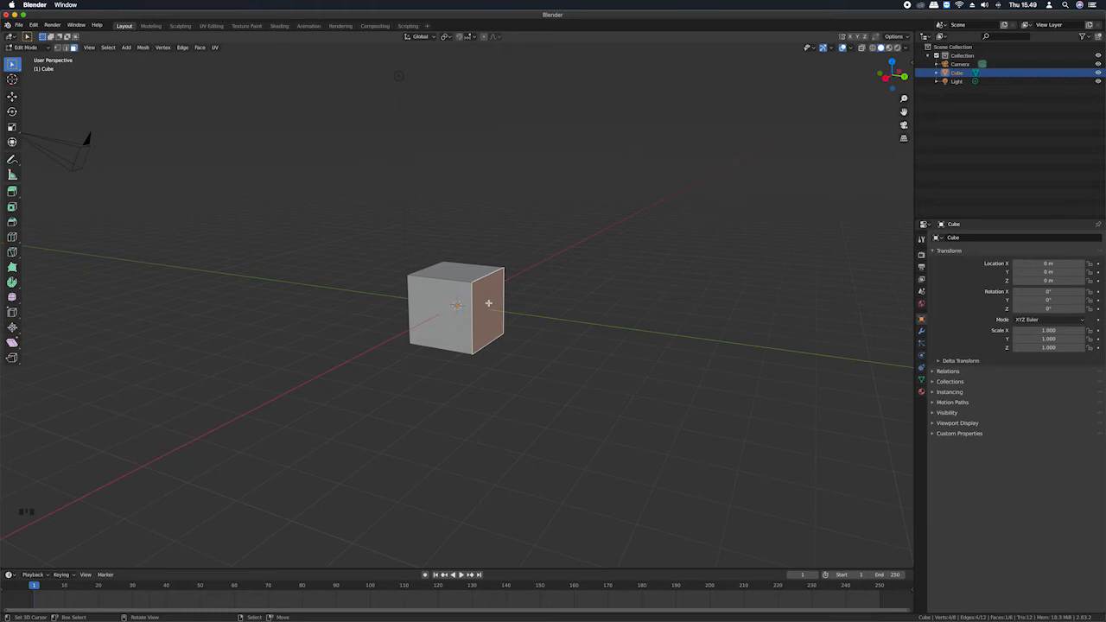
{"action": "key", "text": "e"}
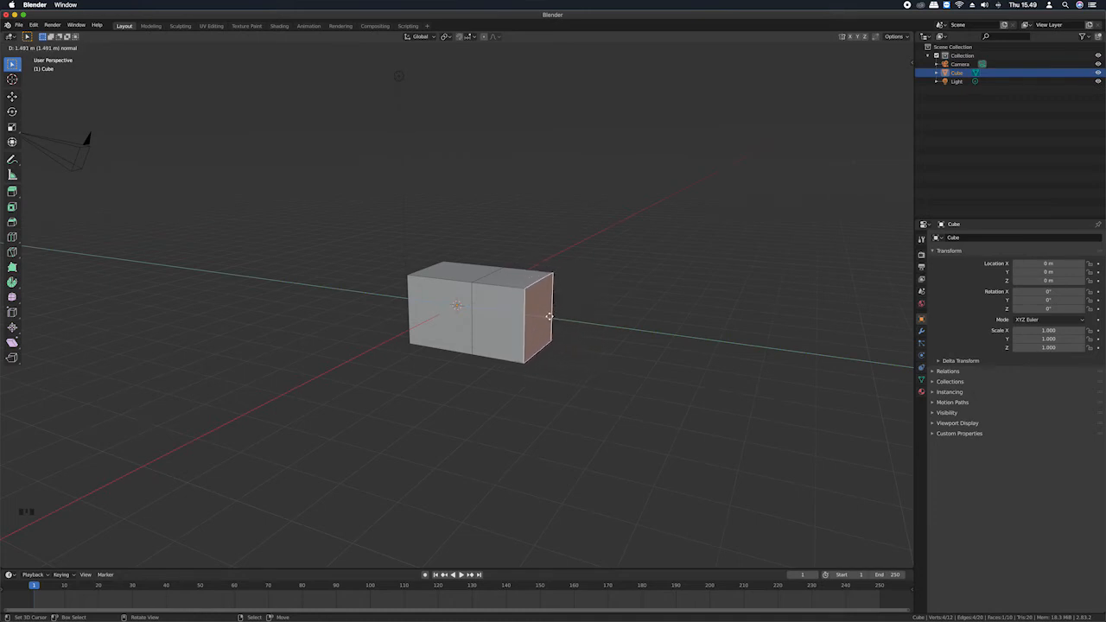
{"action": "left_click", "coordinate": [575, 320]}
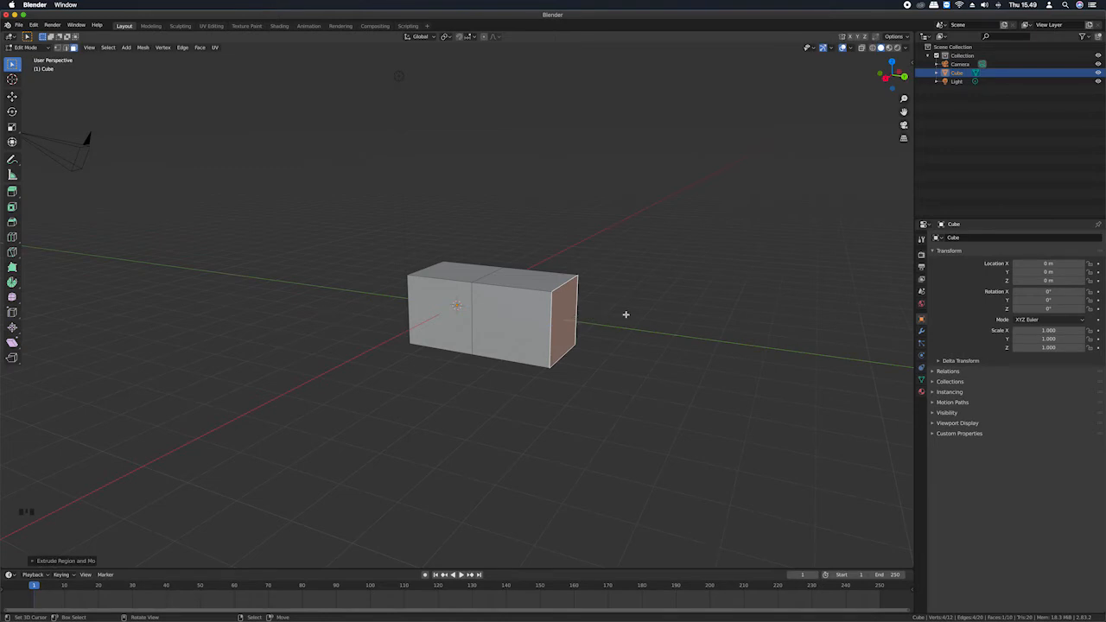
Scale the extruded end face down to about 0.3 of its size, tapering the new section
{"action": "key", "text": "s"}
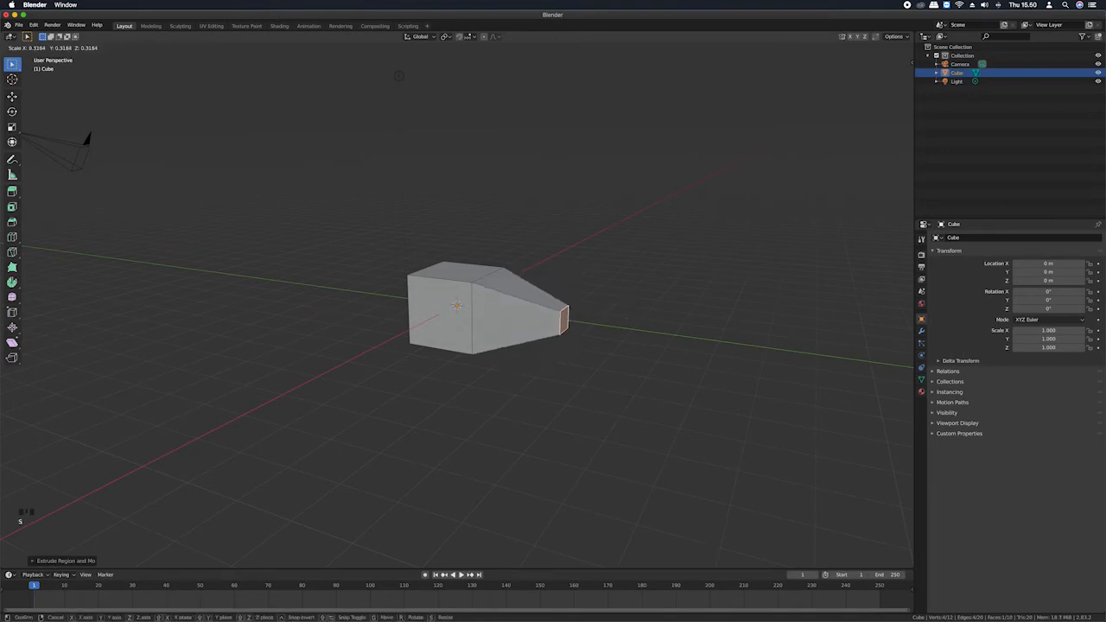
{"action": "left_click", "coordinate": [583, 314]}
{"action": "middle_click_drag", "start_coordinate": [598, 314], "coordinate": [598, 314]}
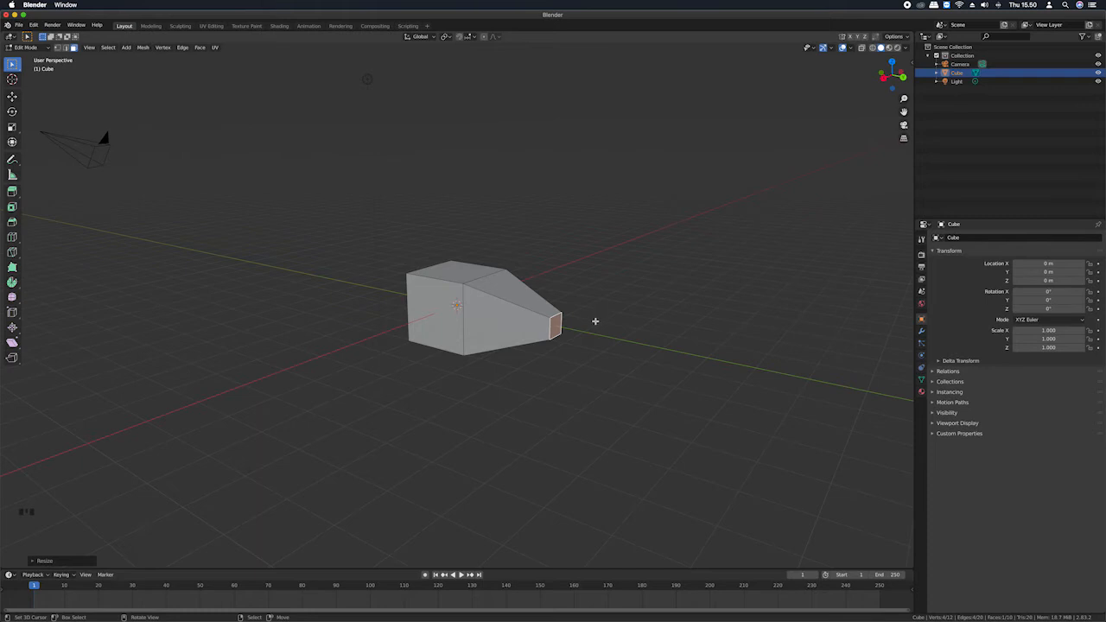
Extrude the small end face further along the Y axis and scale the new face up into a flare
{"action": "middle_click_drag", "start_coordinate": [597, 322], "coordinate": [597, 321]}
{"action": "key", "text": "e"}
{"action": "left_click", "coordinate": [645, 322]}
{"action": "key", "text": "s"}
{"action": "left_click", "coordinate": [675, 341]}
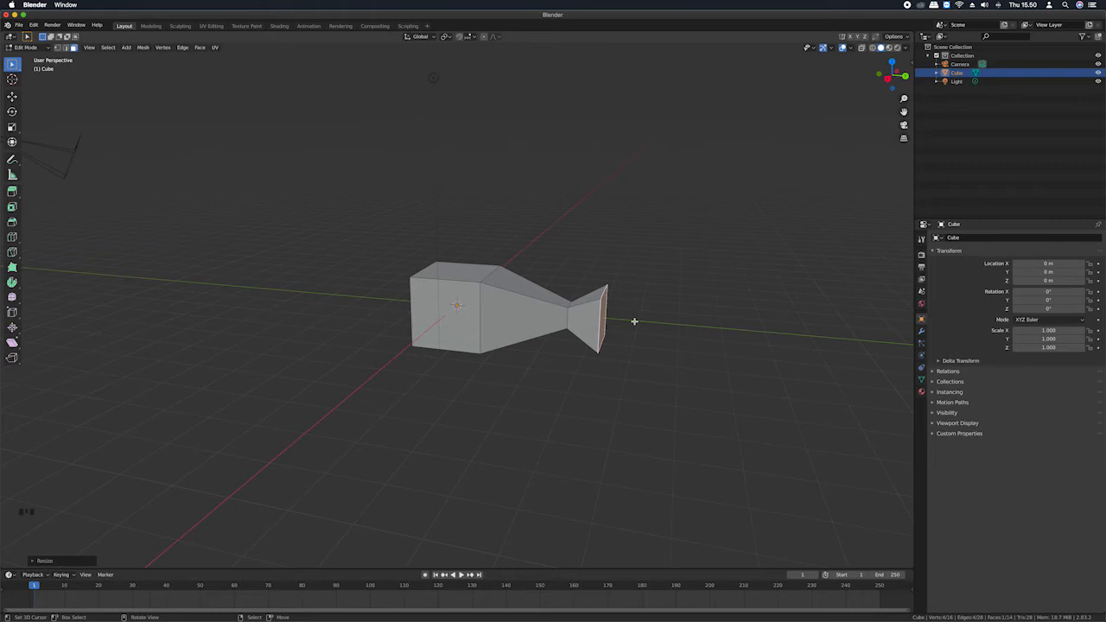
Rotate the flared end face in the current view so that it tilts downward
{"action": "key", "text": "r"}
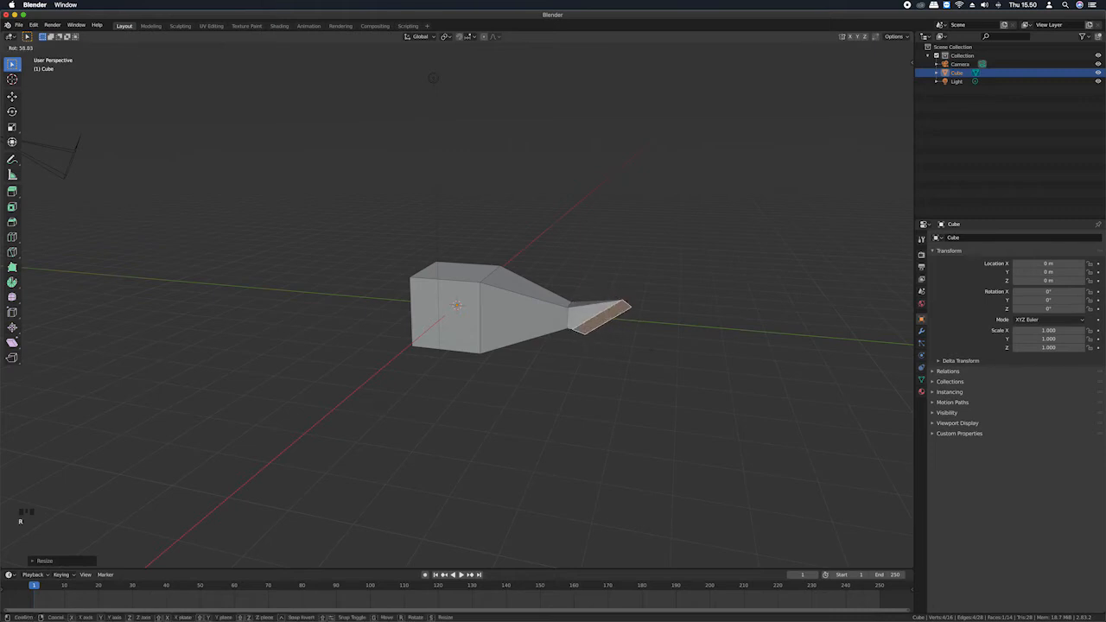
{"action": "left_click", "coordinate": [654, 355]}
{"action": "scroll", "coordinate": [668, 337], "scroll_direction": "left", "scroll_amount": 3}
{"action": "scroll", "coordinate": [675, 338], "scroll_direction": "right", "scroll_amount": 5}
{"action": "scroll", "coordinate": [674, 338], "scroll_direction": "left", "scroll_amount": 7}
{"action": "scroll", "coordinate": [674, 338], "scroll_direction": "left", "scroll_amount": 5}
{"action": "scroll", "coordinate": [677, 338], "scroll_direction": "right", "scroll_amount": 7}
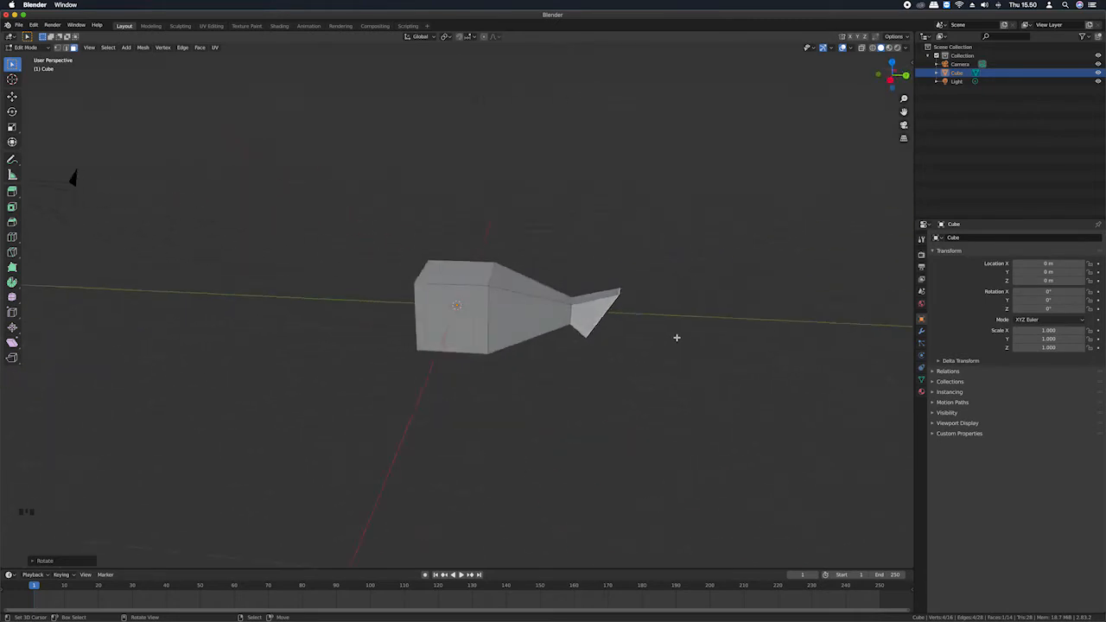
{"action": "scroll", "coordinate": [677, 337], "scroll_direction": "left", "scroll_amount": 2}
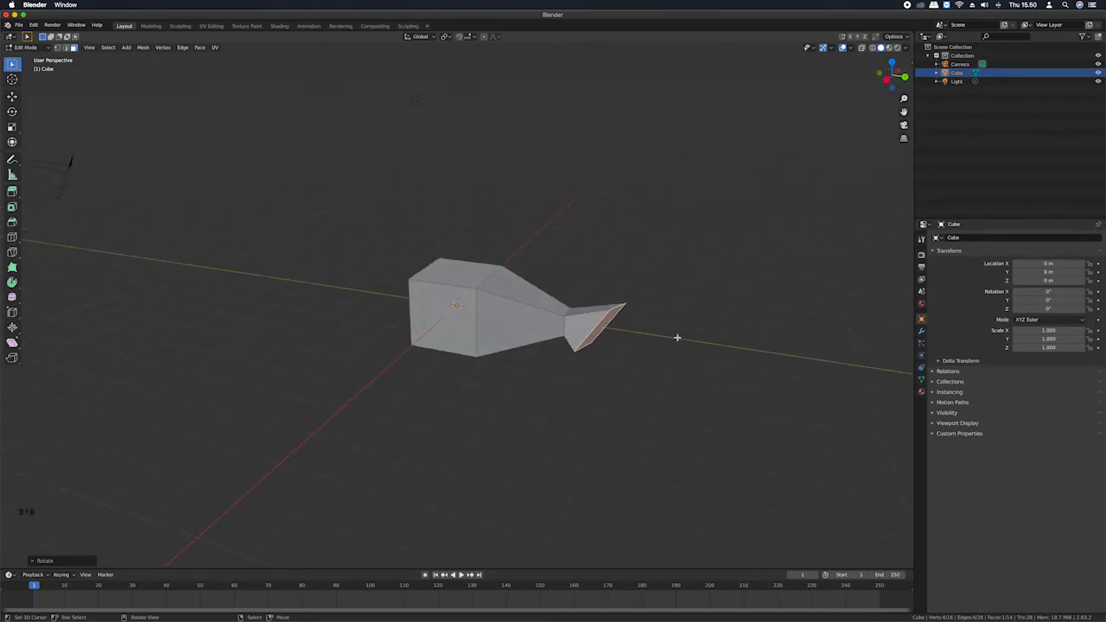
Extrude the tilted face outward and continue with six extrusions to the cursor, curving the tail upward and back over the cube
{"action": "key", "text": "e"}
{"action": "left_click", "coordinate": [681, 370]}
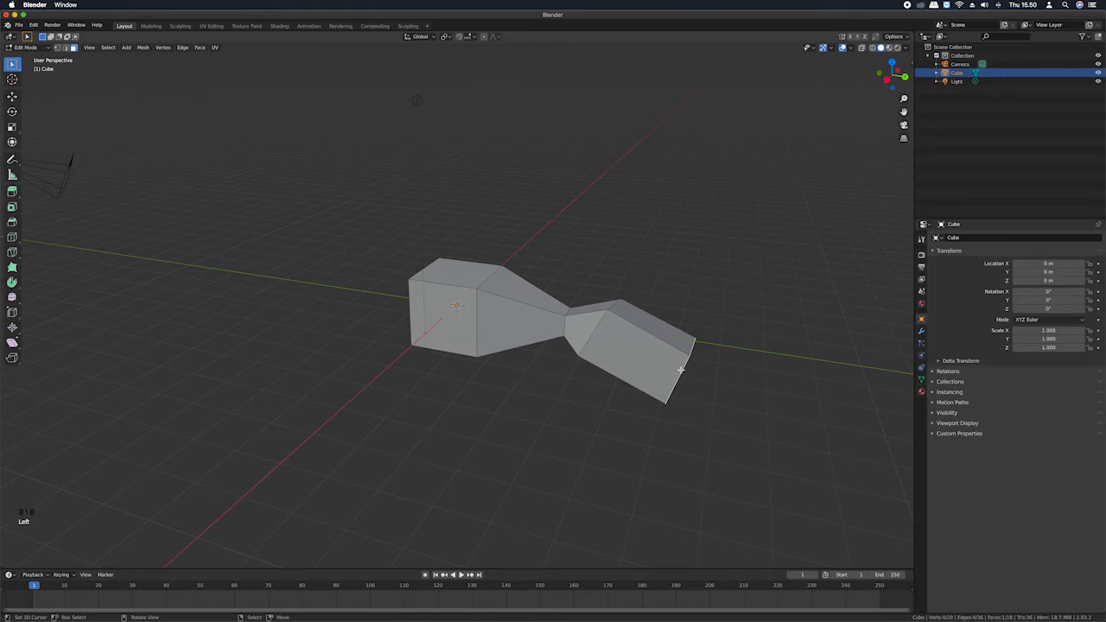
{"action": "right_click", "coordinate": [766, 308], "text": "ctrl"}
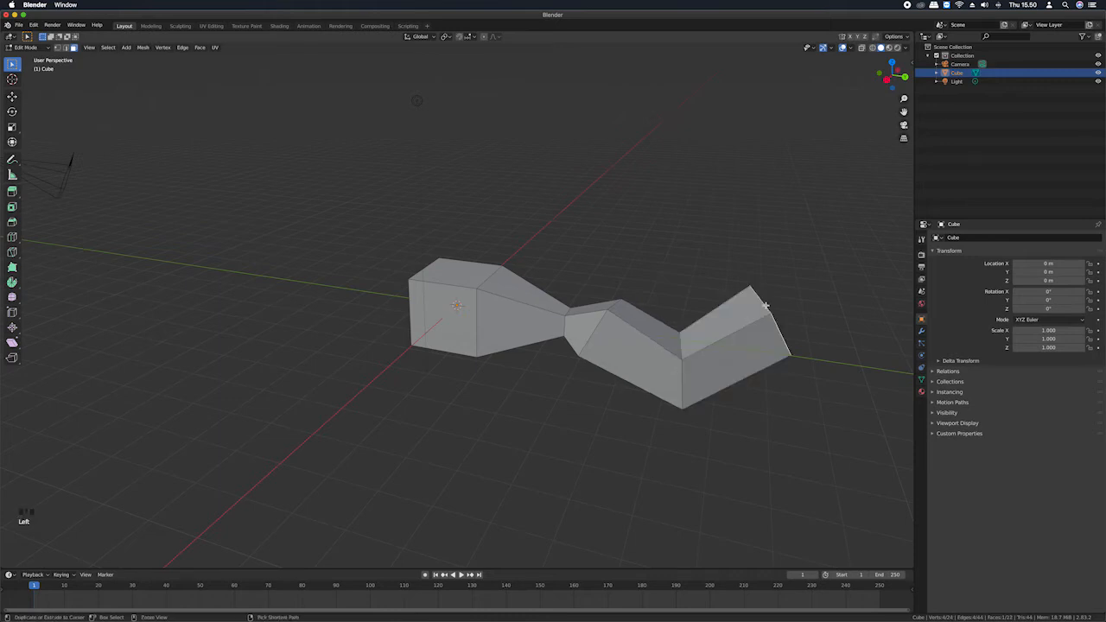
{"action": "left_click", "coordinate": [789, 249], "text": "ctrl"}
{"action": "left_click", "coordinate": [789, 193], "text": "ctrl"}
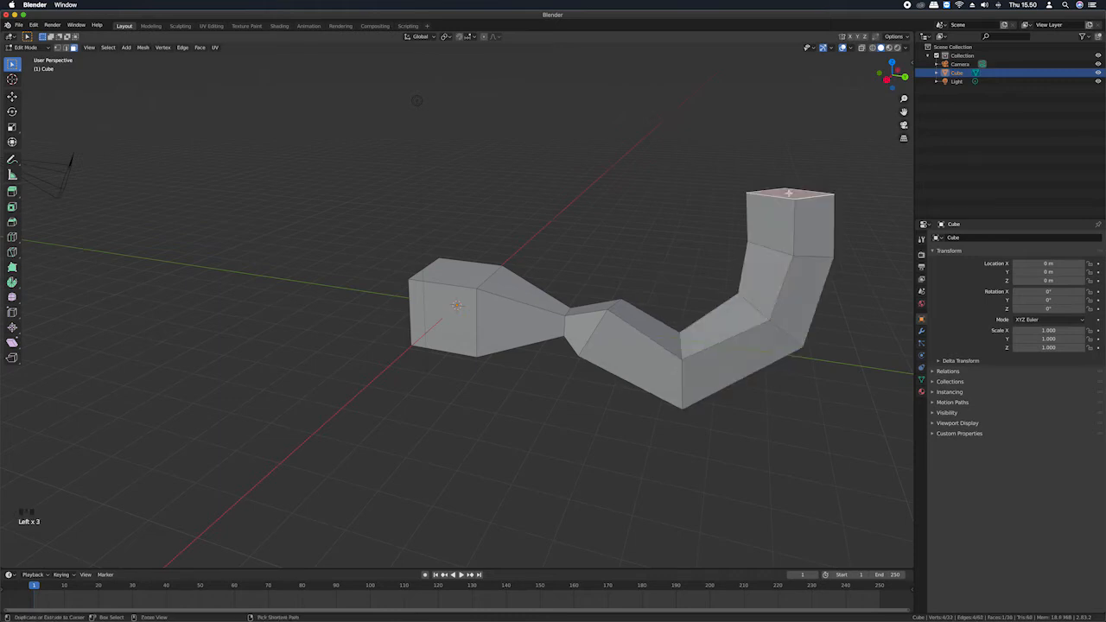
{"action": "left_click", "coordinate": [687, 145], "text": "ctrl"}
{"action": "left_click", "coordinate": [641, 138], "text": "ctrl"}
{"action": "left_click", "coordinate": [578, 112], "text": "ctrl"}
{"action": "middle_click_drag", "start_coordinate": [579, 111], "coordinate": [648, 248]}
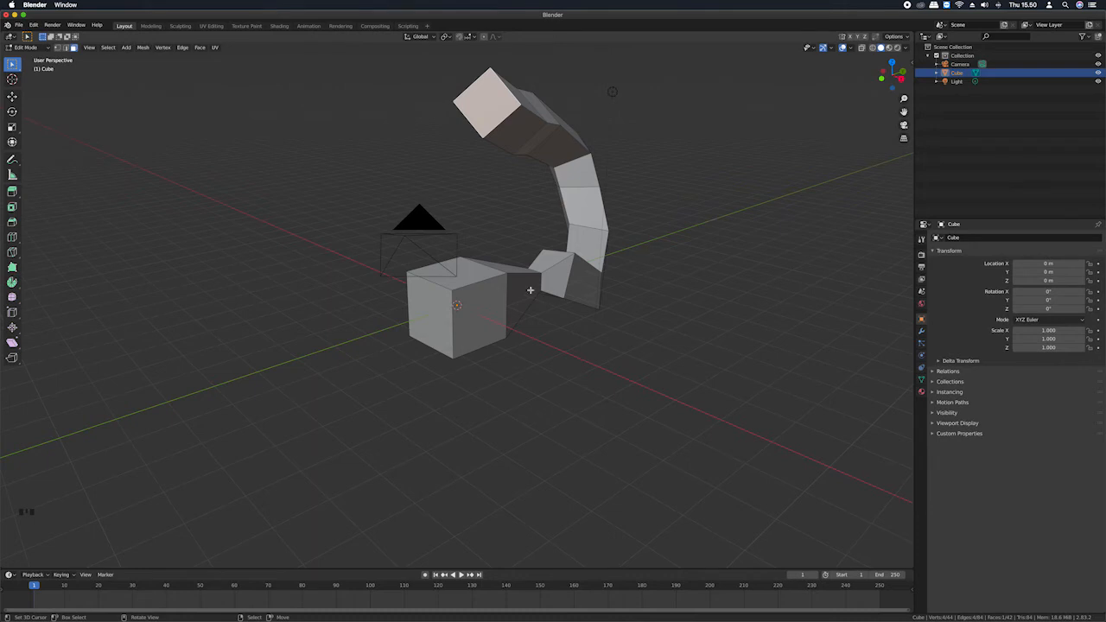
Select the cube's two opposite side faces on the X axis together
{"action": "mouse_move", "coordinate": [490, 305]}
{"action": "middle_mouse_down"}
{"action": "mouse_move", "coordinate": [447, 308]}
{"action": "mouse_move", "coordinate": [518, 322]}
{"action": "mouse_move", "coordinate": [500, 310]}
{"action": "middle_mouse_up"}
{"action": "right_click", "coordinate": [420, 309], "text": "shift"}
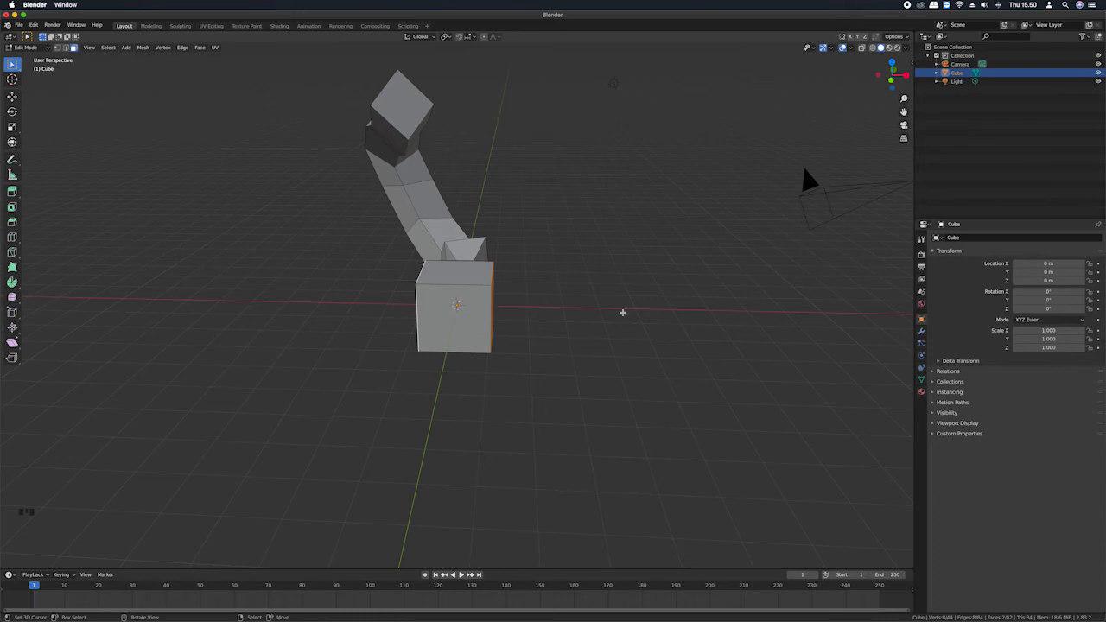
{"action": "middle_click_drag", "start_coordinate": [320, 307], "coordinate": [391, 308]}
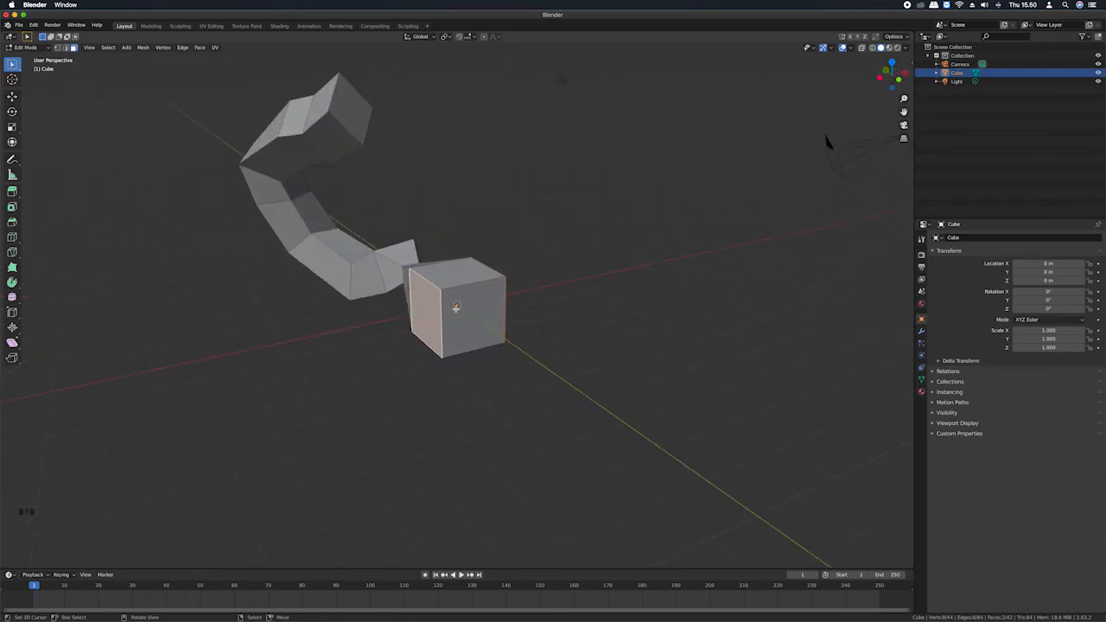
{"action": "middle_click_drag", "start_coordinate": [579, 308], "coordinate": [565, 308]}
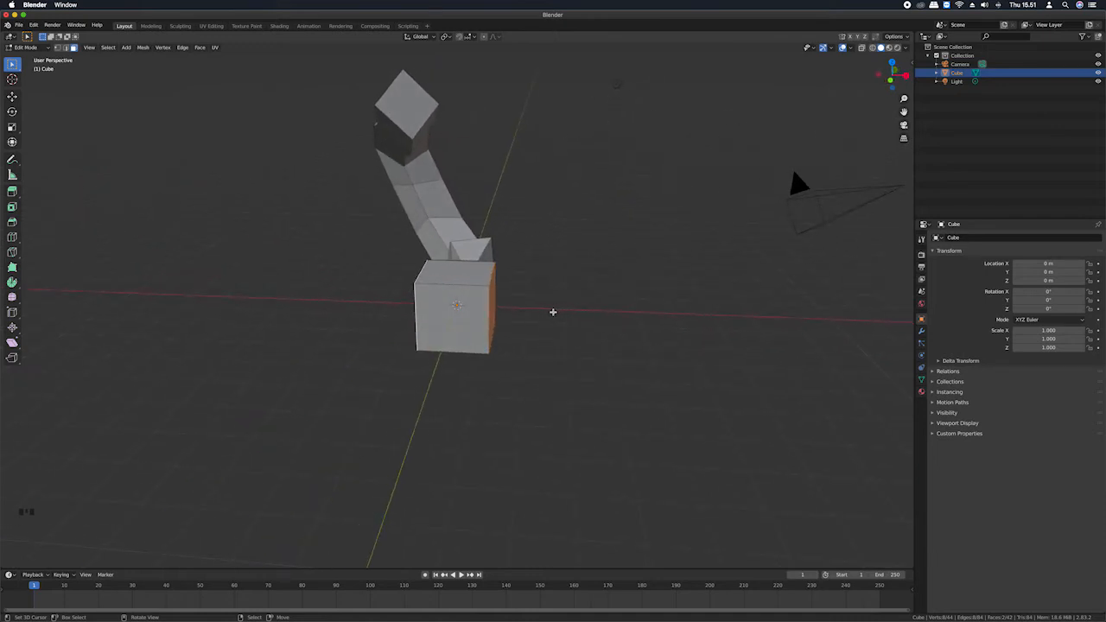
Try a regular extrusion of the two opposite X side faces together, and undo it
{"action": "key", "text": "e"}
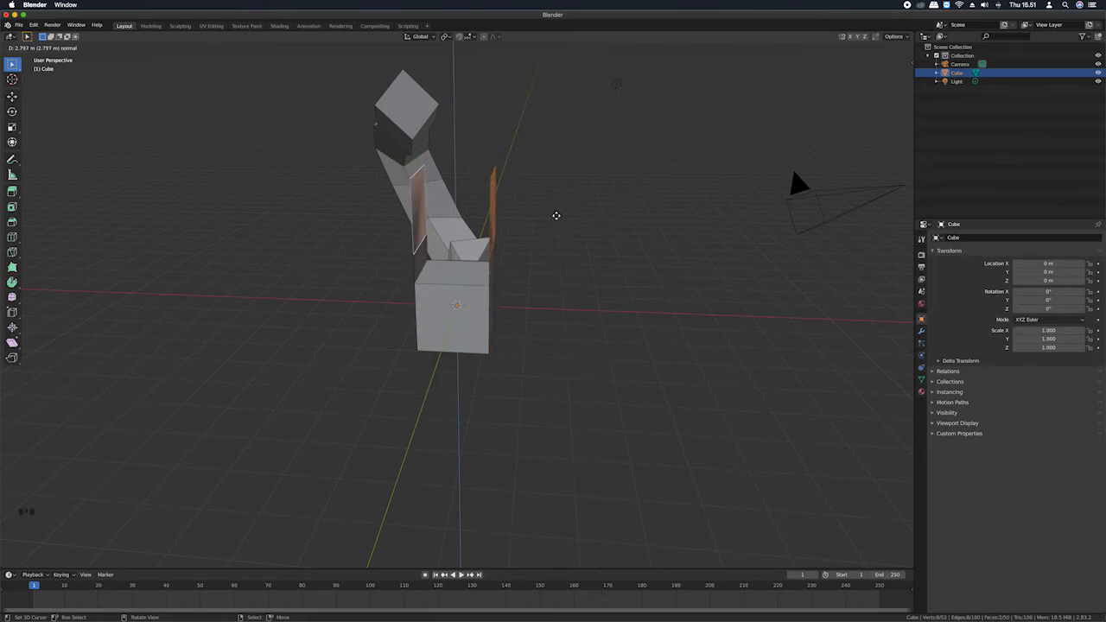
{"action": "right_click", "coordinate": [556, 215]}
{"action": "key", "text": "ctrl+z"}
{"action": "key", "text": "ctrl+z"}
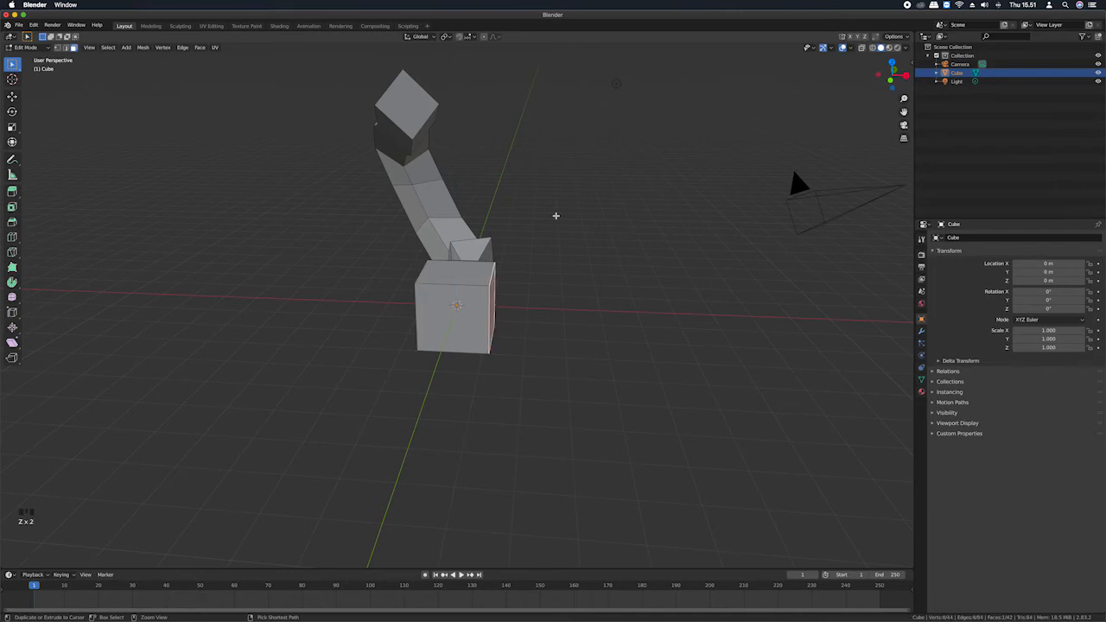
Add the -X side face back to the selection and use Extrude Individual Faces to pull both side faces out about 5.2 m
{"action": "middle_click_drag", "start_coordinate": [556, 259], "coordinate": [553, 259]}
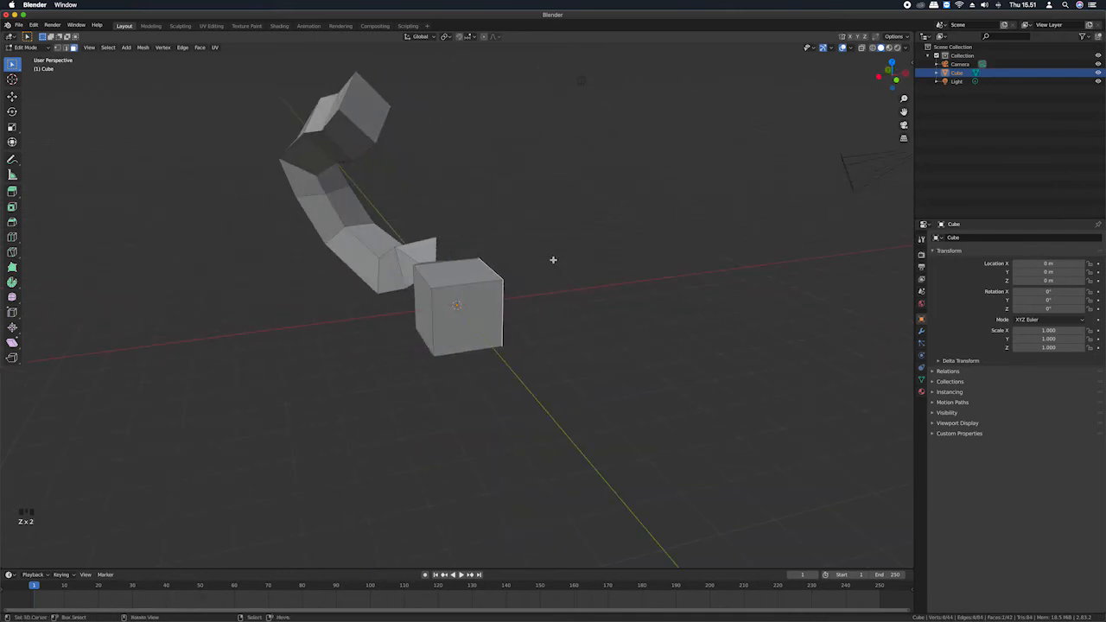
{"action": "right_click", "coordinate": [425, 314], "text": "shift"}
{"action": "middle_click_drag", "start_coordinate": [509, 321], "coordinate": [509, 321]}
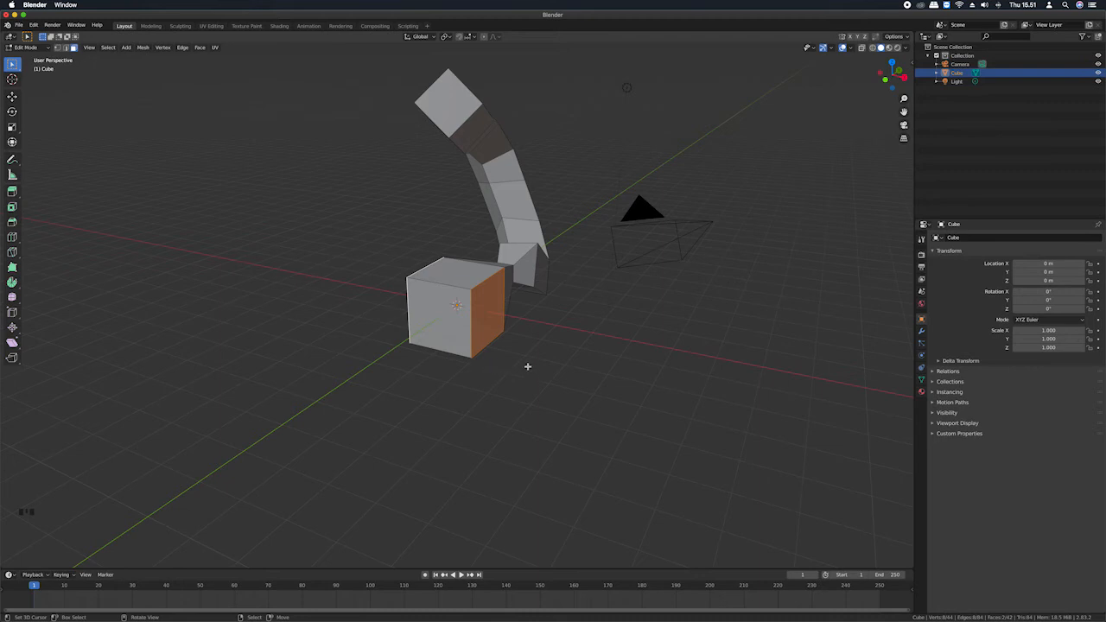
{"action": "key", "text": "alt+e"}
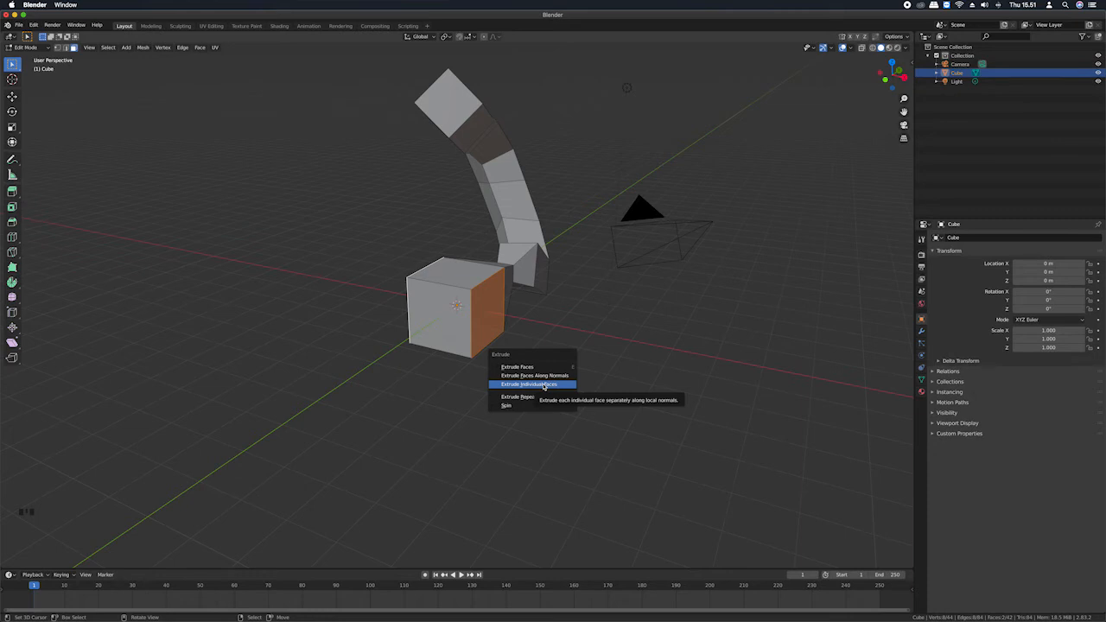
{"action": "left_click", "coordinate": [543, 386]}
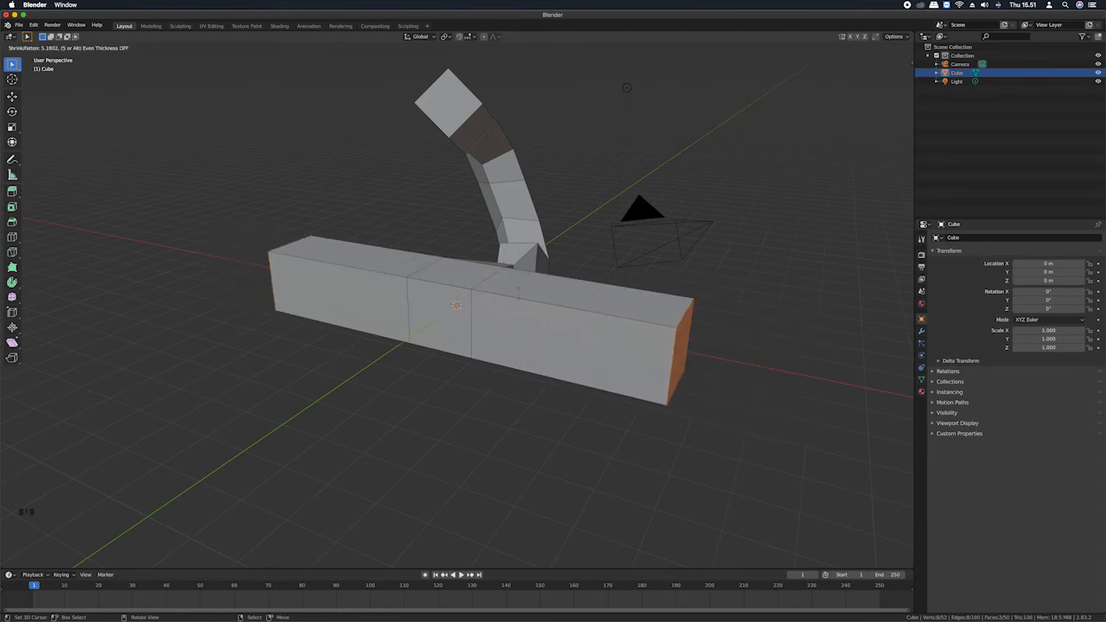
{"action": "left_click", "coordinate": [518, 299]}
Scale both extruded end faces together toward the cube's centre, shortening and tapering the two side sections
{"action": "mouse_move", "coordinate": [567, 318]}
{"action": "middle_mouse_down"}
{"action": "mouse_move", "coordinate": [581, 318]}
{"action": "mouse_move", "coordinate": [569, 317]}
{"action": "middle_mouse_up"}
{"action": "key", "text": "s"}
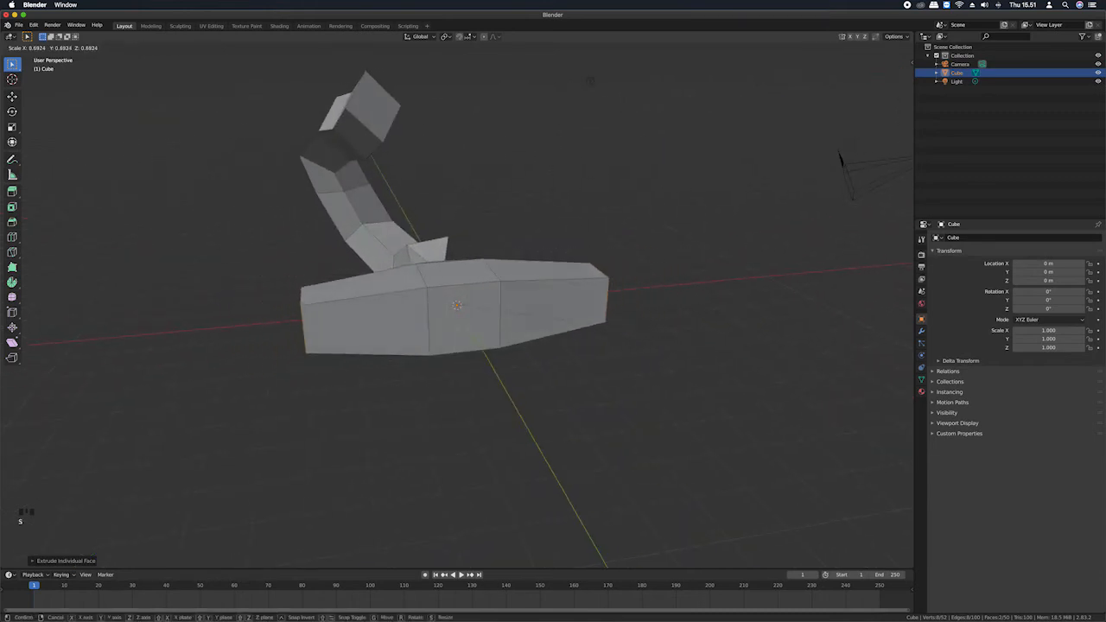
{"action": "left_click", "coordinate": [603, 329]}
{"action": "middle_click_drag", "start_coordinate": [603, 329], "coordinate": [605, 326]}
Select only the +X end face and try scaling it down without extruding
{"action": "right_click", "coordinate": [552, 326]}
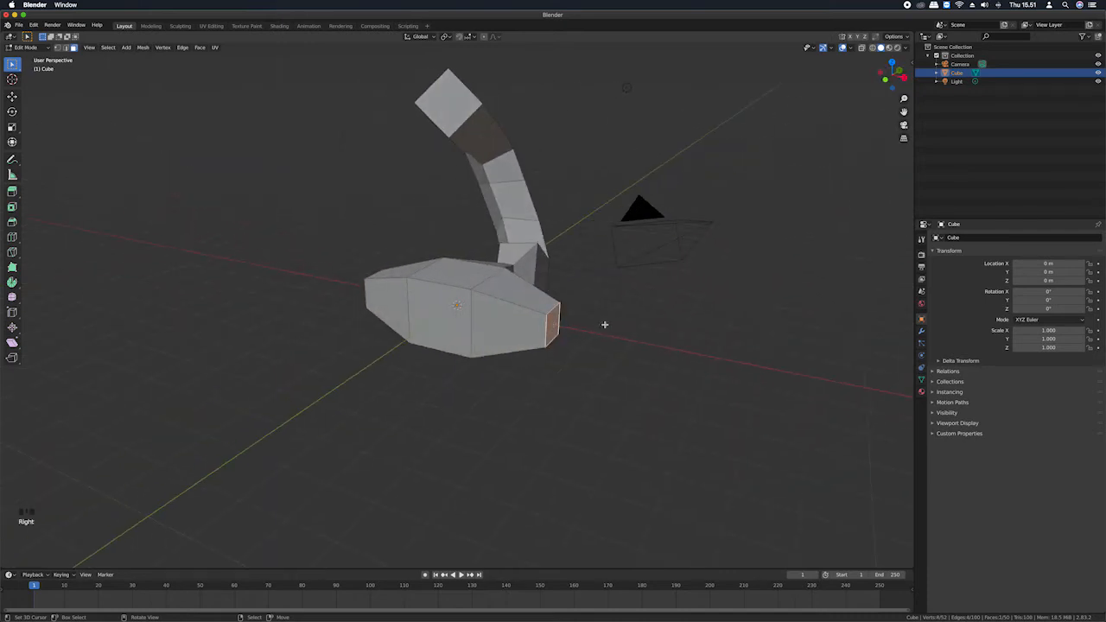
{"action": "middle_click_drag", "start_coordinate": [607, 325], "coordinate": [608, 325]}
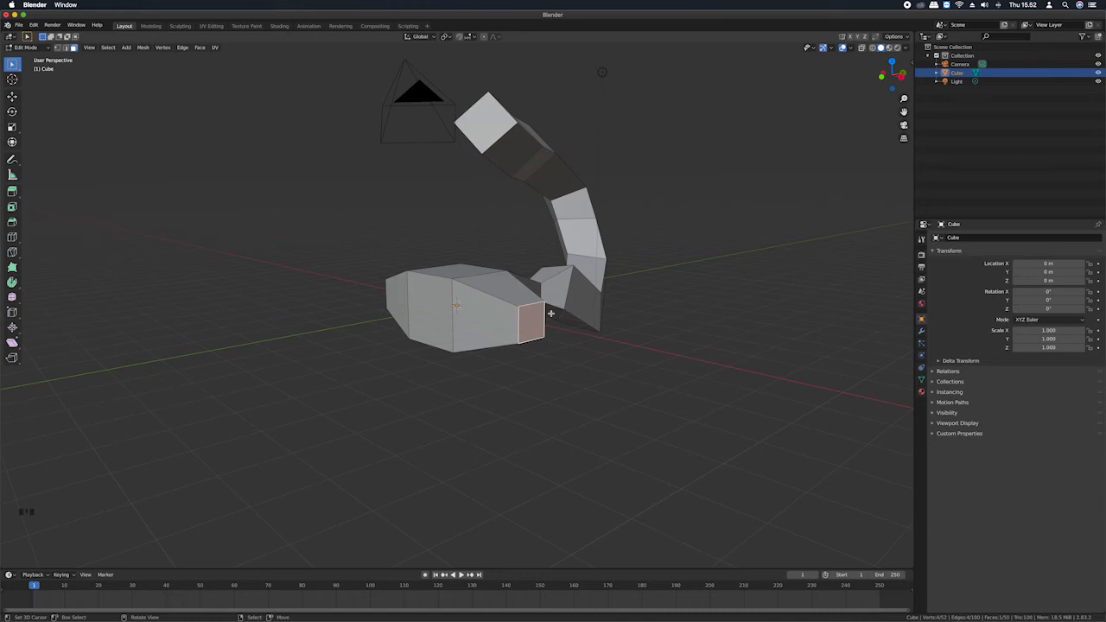
{"action": "key", "text": "s"}
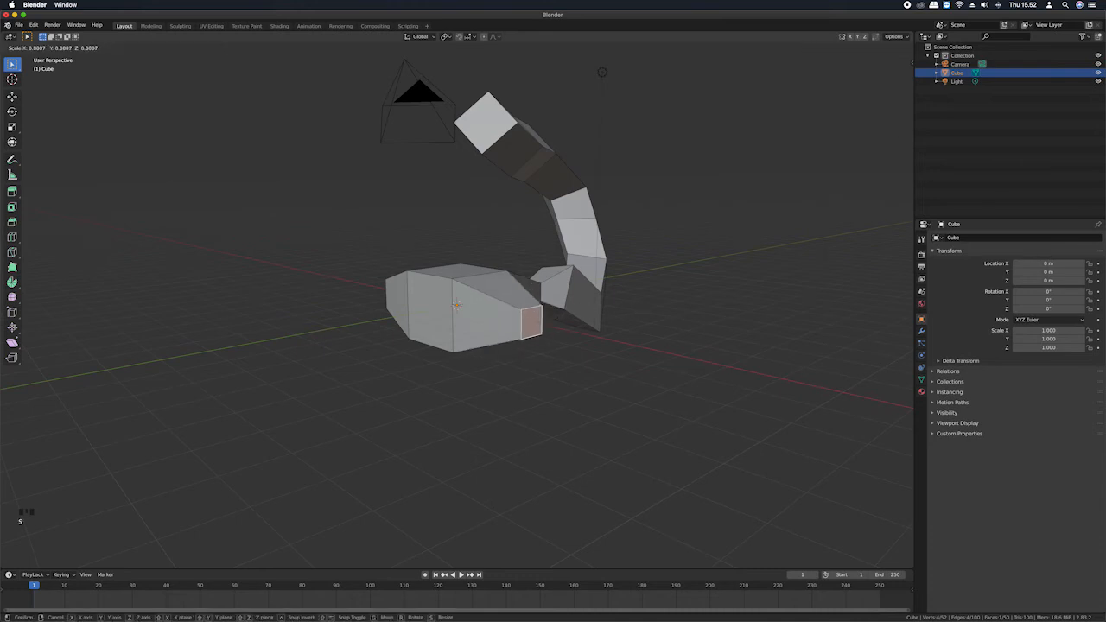
{"action": "right_click", "coordinate": [642, 296]}
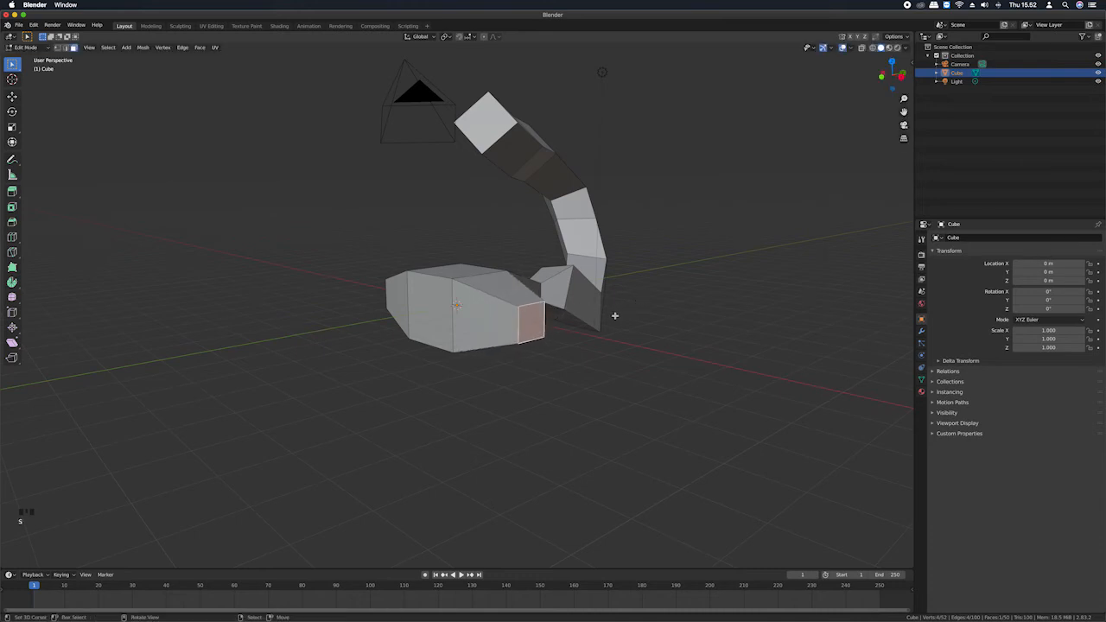
Inset the +X end face by extruding in place and scaling to about 0.75, and extrude the inner face outward into a long bar
{"action": "key", "text": "e"}
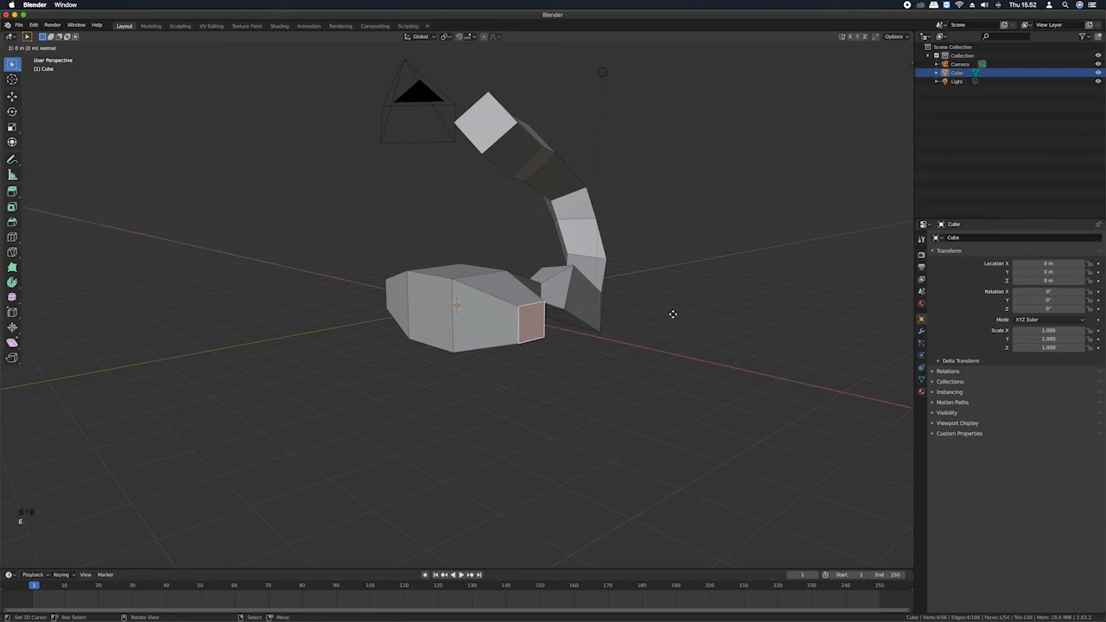
{"action": "right_click", "coordinate": [672, 314]}
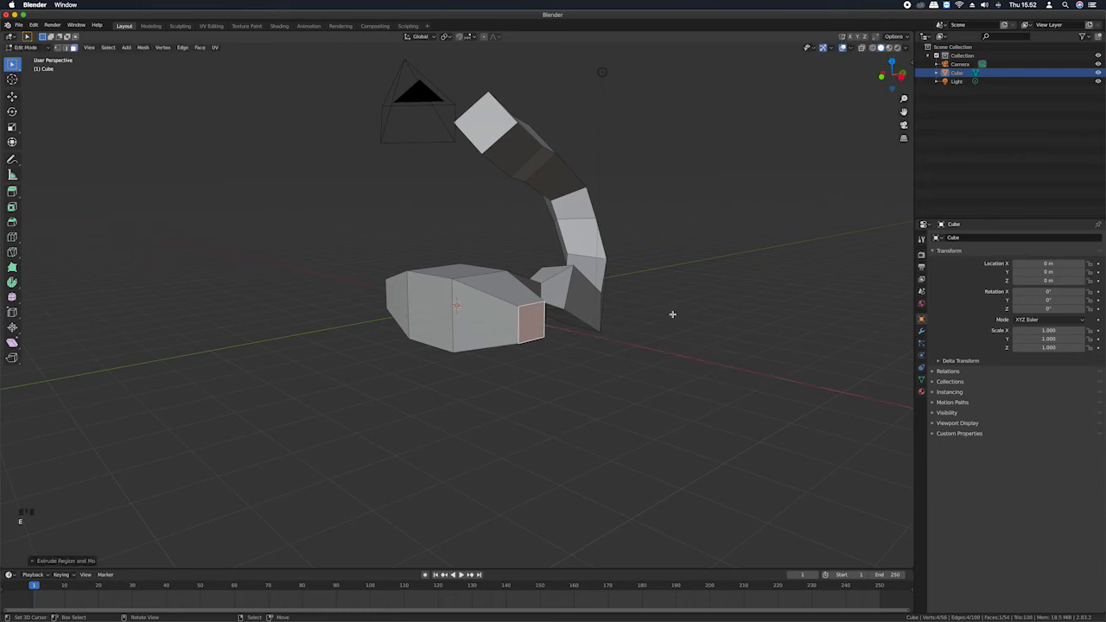
{"action": "key", "text": "s"}
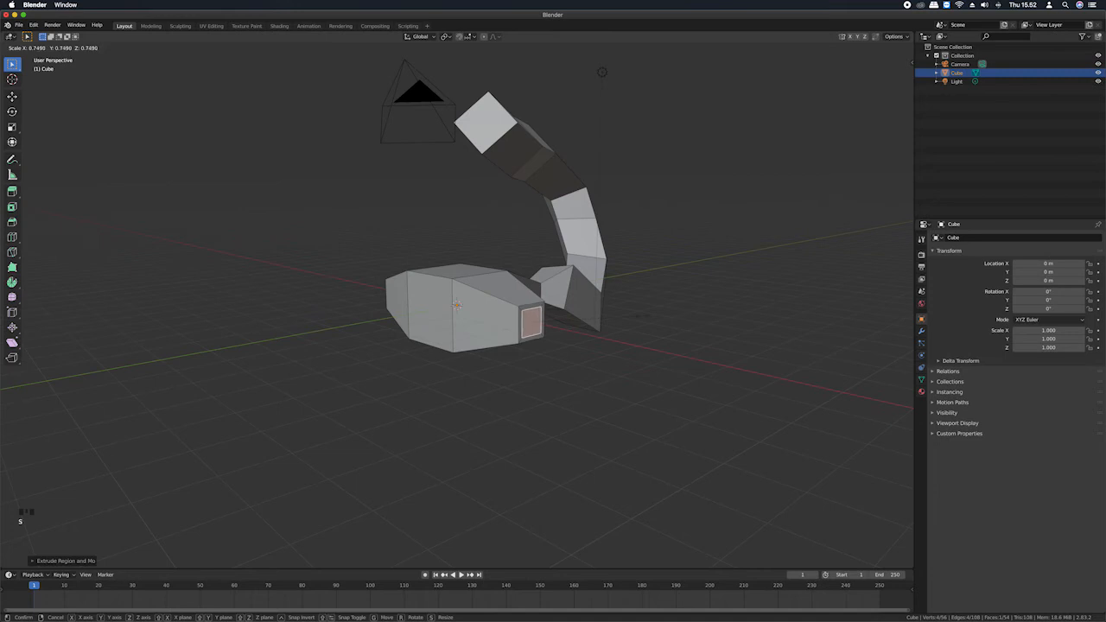
{"action": "left_click", "coordinate": [615, 319]}
{"action": "key", "text": "e"}
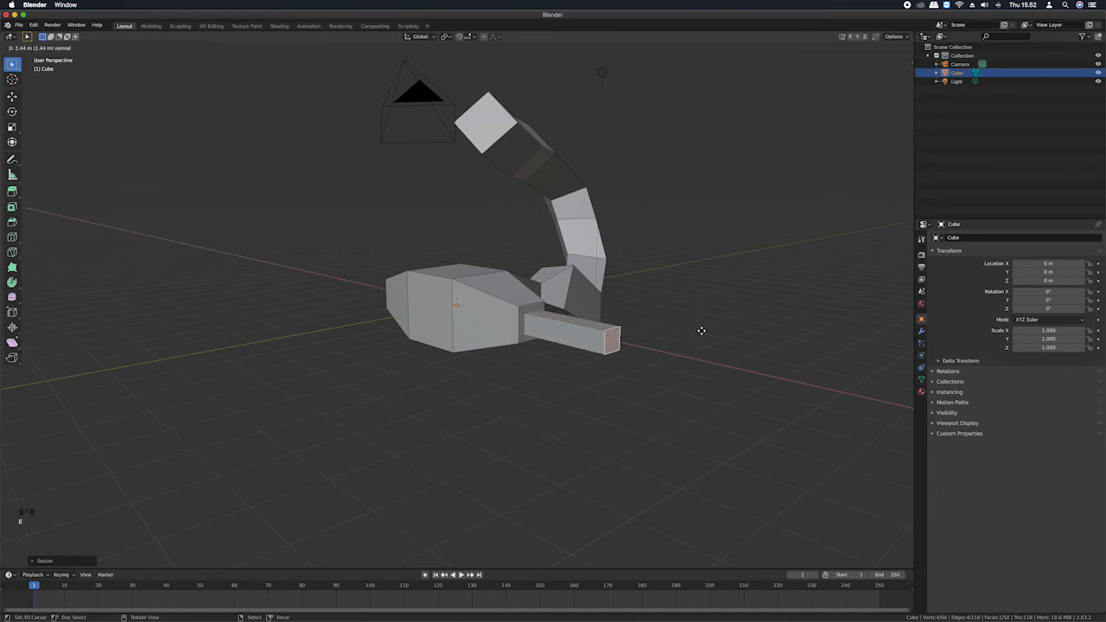
{"action": "left_click", "coordinate": [741, 335]}
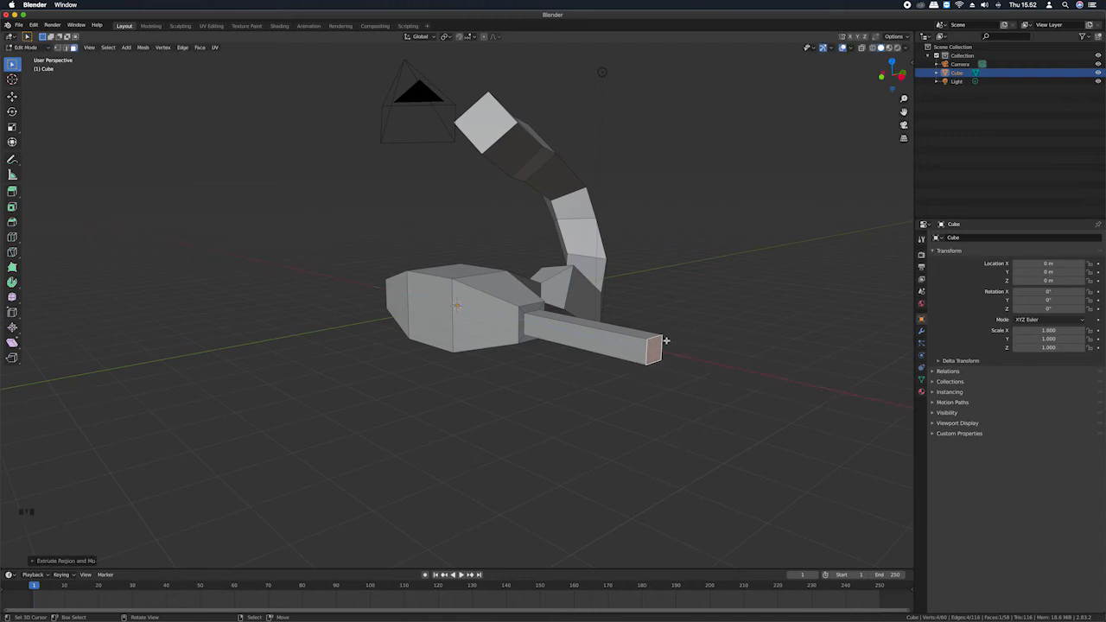
Inset the bar's end face by extruding in place and scaling down, extrude it inward to hollow the bar, and clear the selection
{"action": "key", "text": "e"}
{"action": "left_click", "coordinate": [761, 321]}
{"action": "key", "text": "s"}
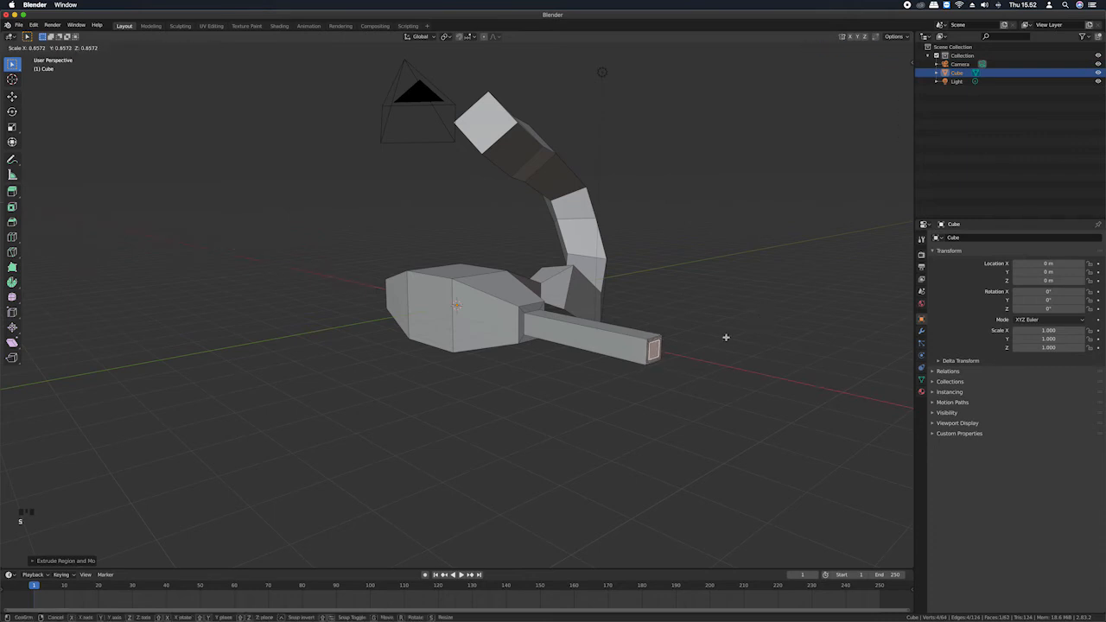
{"action": "left_click", "coordinate": [726, 338]}
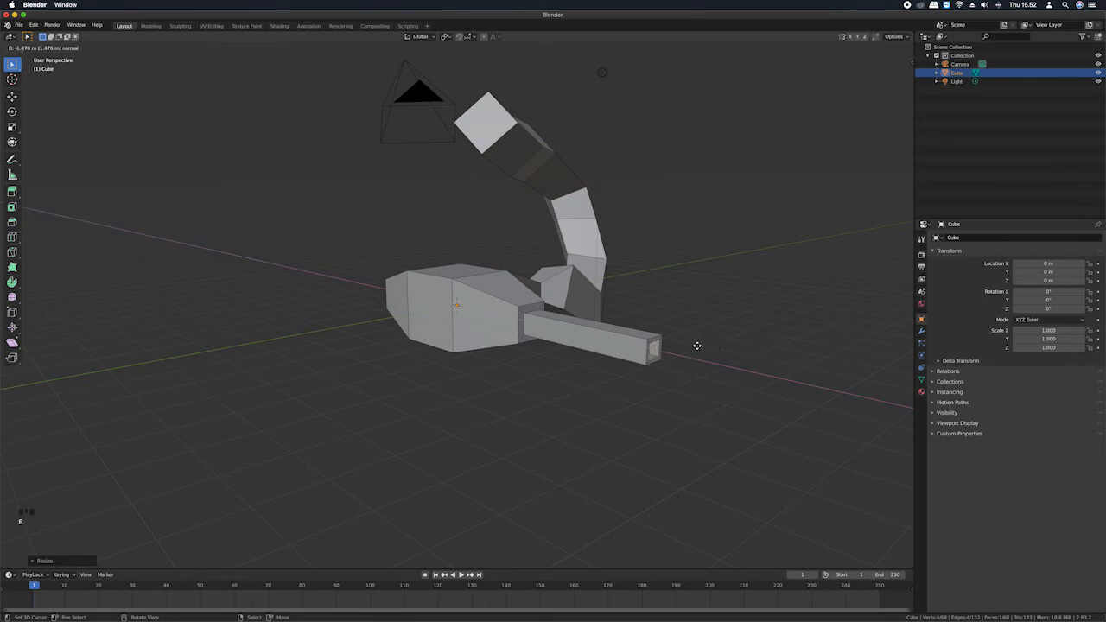
{"action": "left_click", "coordinate": [657, 344]}
{"action": "key", "text": "alt+a"}
{"action": "scroll", "coordinate": [734, 338], "scroll_direction": "left", "scroll_amount": 5}
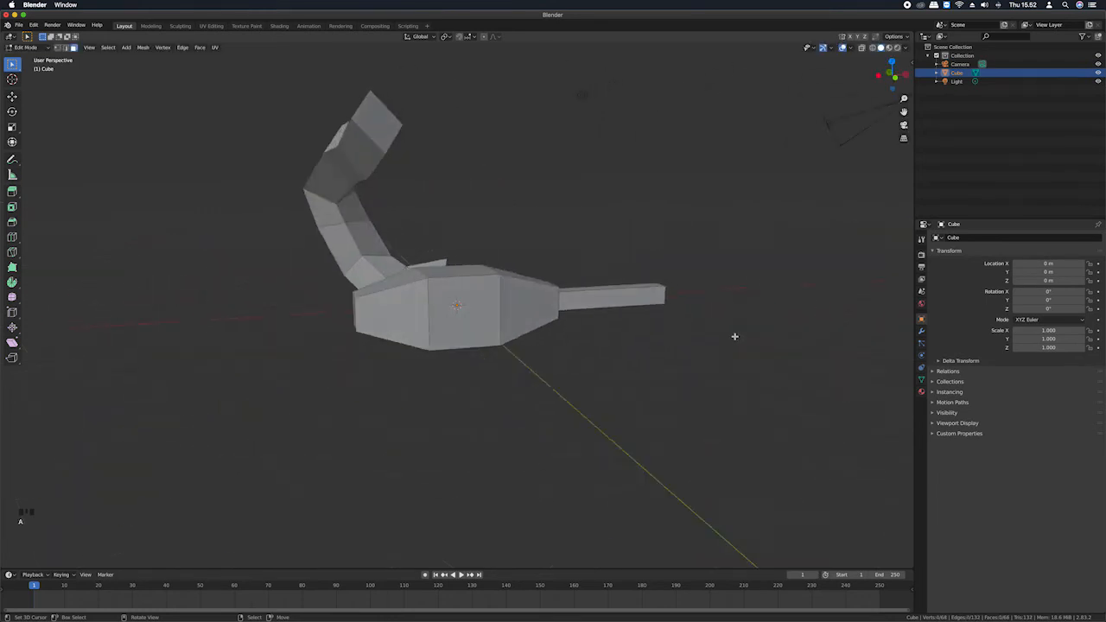
Examine the extruded mesh from all sides, including the curved arm and the hollow end of the bar
{"action": "scroll", "coordinate": [735, 336], "scroll_direction": "right", "scroll_amount": 10}
{"action": "scroll", "coordinate": [736, 336], "scroll_direction": "left", "scroll_amount": 4}
{"action": "scroll", "coordinate": [735, 336], "scroll_direction": "left", "scroll_amount": 5}
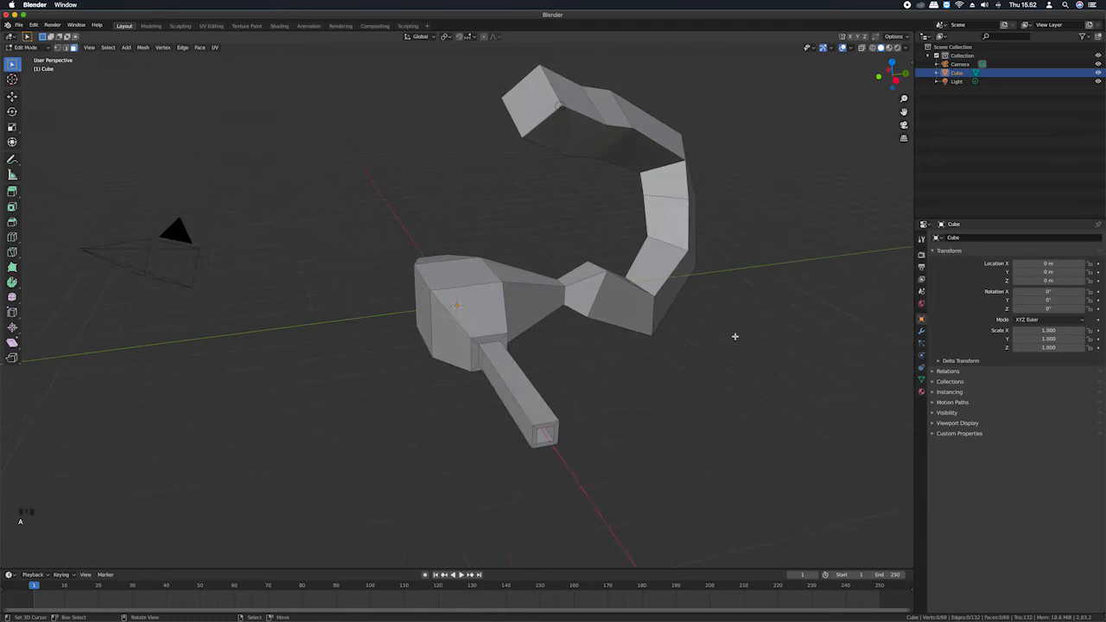
{"action": "scroll", "coordinate": [736, 337], "scroll_direction": "down", "scroll_amount": 4}
{"action": "scroll", "coordinate": [735, 336], "scroll_direction": "right", "scroll_amount": 4}
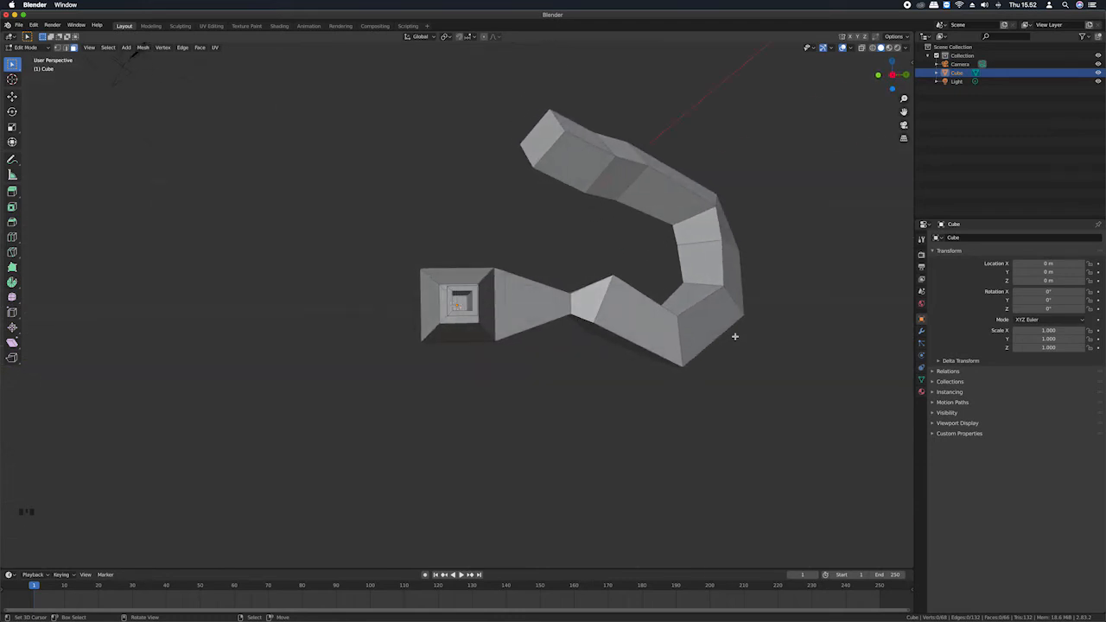
{"action": "scroll", "coordinate": [735, 336], "scroll_direction": "left", "scroll_amount": 8}
{"action": "scroll", "coordinate": [735, 336], "scroll_direction": "left", "scroll_amount": 5}
{"action": "scroll", "coordinate": [736, 336], "scroll_direction": "right", "scroll_amount": 8}
{"action": "scroll", "coordinate": [736, 336], "scroll_direction": "left", "scroll_amount": 3}
{"action": "scroll", "coordinate": [736, 336], "scroll_direction": "up", "scroll_amount": 5}
{"action": "scroll", "coordinate": [735, 336], "scroll_direction": "down", "scroll_amount": 5}
{"action": "scroll", "coordinate": [736, 337], "scroll_direction": "right", "scroll_amount": 8}
{"action": "scroll", "coordinate": [736, 336], "scroll_direction": "down", "scroll_amount": 5}
{"action": "scroll", "coordinate": [736, 337], "scroll_direction": "up", "scroll_amount": 2}
{"action": "scroll", "coordinate": [735, 336], "scroll_direction": "left", "scroll_amount": 8}
{"action": "scroll", "coordinate": [736, 337], "scroll_direction": "up", "scroll_amount": 4}
{"action": "scroll", "coordinate": [735, 336], "scroll_direction": "down", "scroll_amount": 7}
{"action": "scroll", "coordinate": [736, 336], "scroll_direction": "up", "scroll_amount": 2}
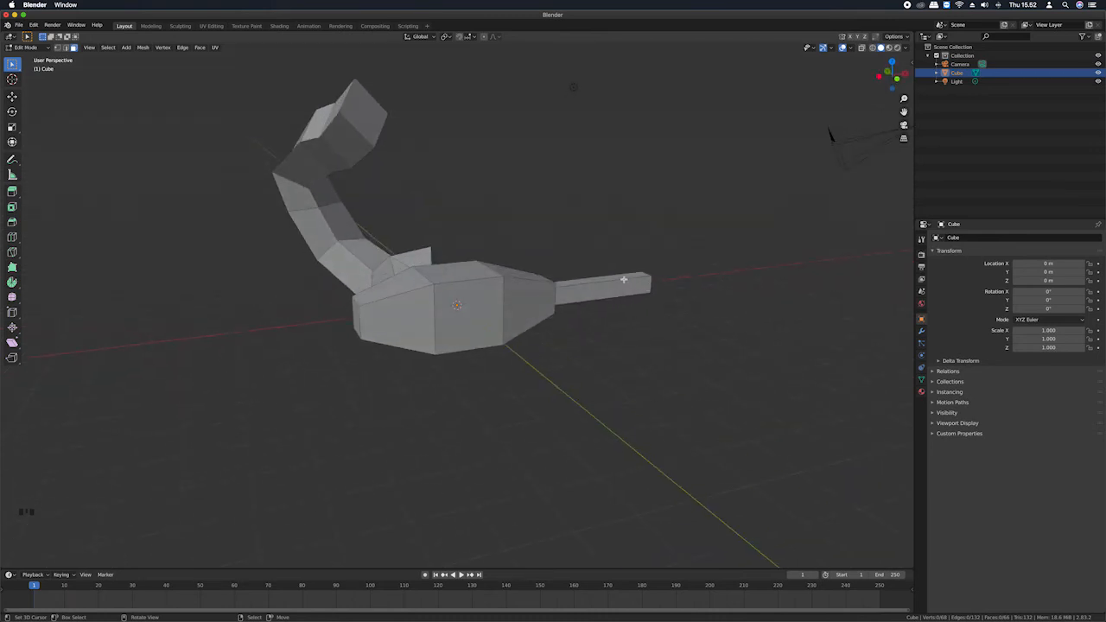
Leave Edit Mode and start a new General file without saving the changes
{"action": "key", "text": "shift+n"}
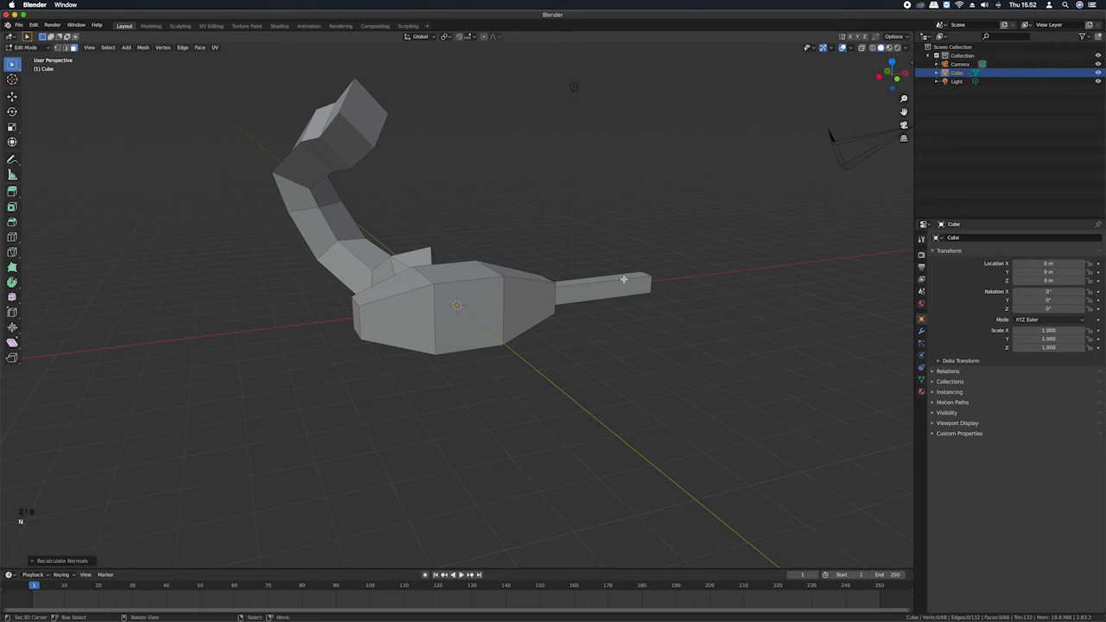
{"action": "key", "text": "Tab"}
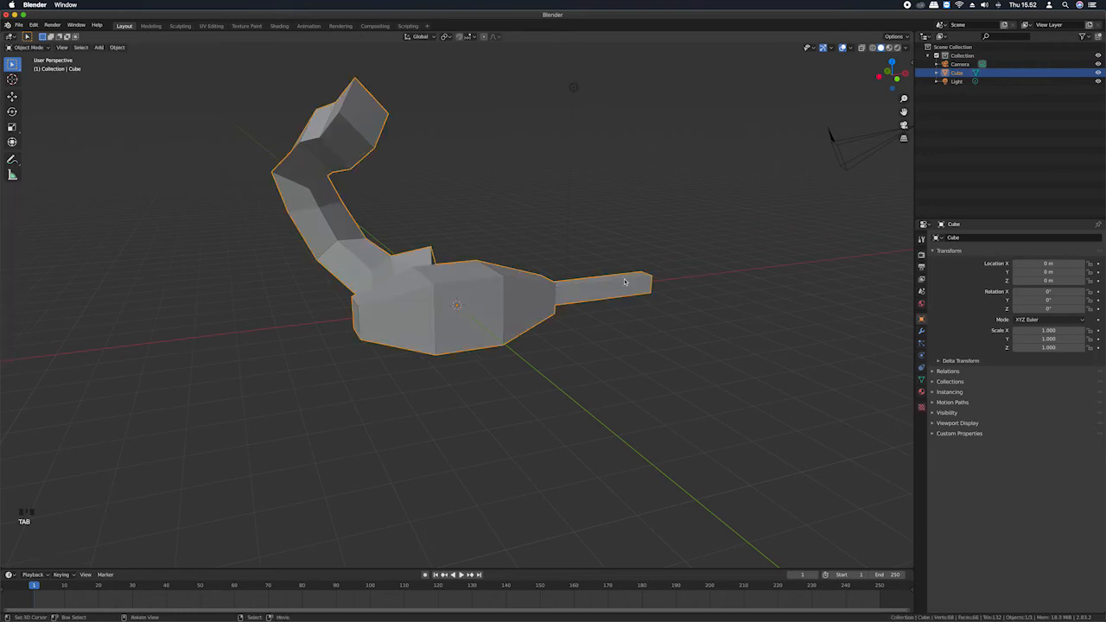
{"action": "key", "text": "ctrl+n"}
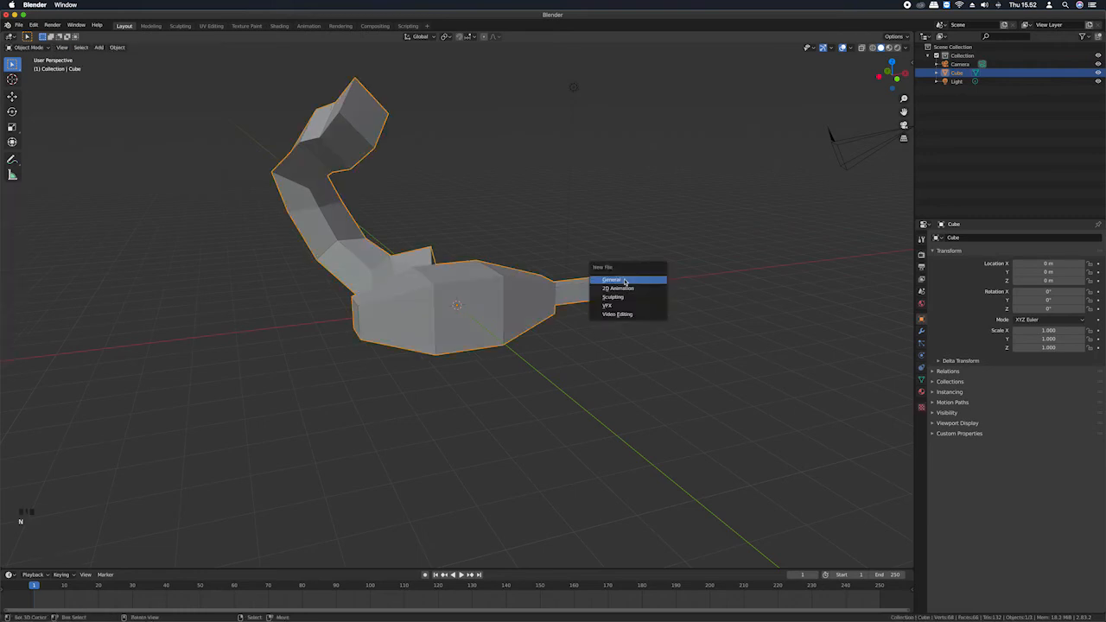
{"action": "left_click", "coordinate": [624, 282]}
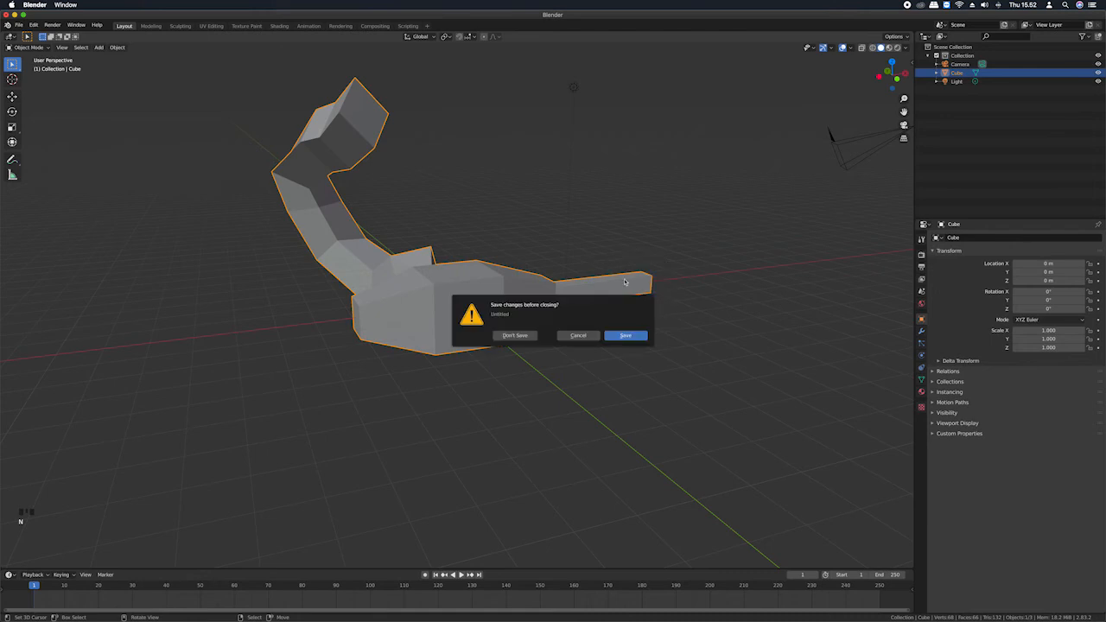
{"action": "left_click", "coordinate": [515, 335]}
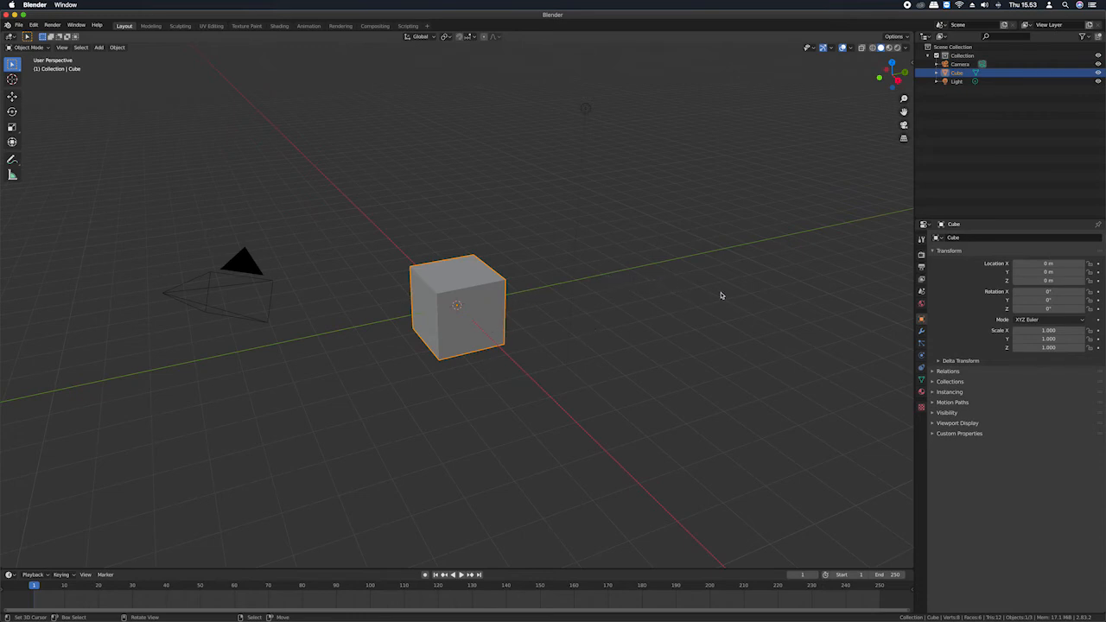
Flatten the default cube to a Z scale of about 0.064 and lengthen it to a Y scale of about 2.182
{"action": "key", "text": "s"}
{"action": "key", "text": "z"}
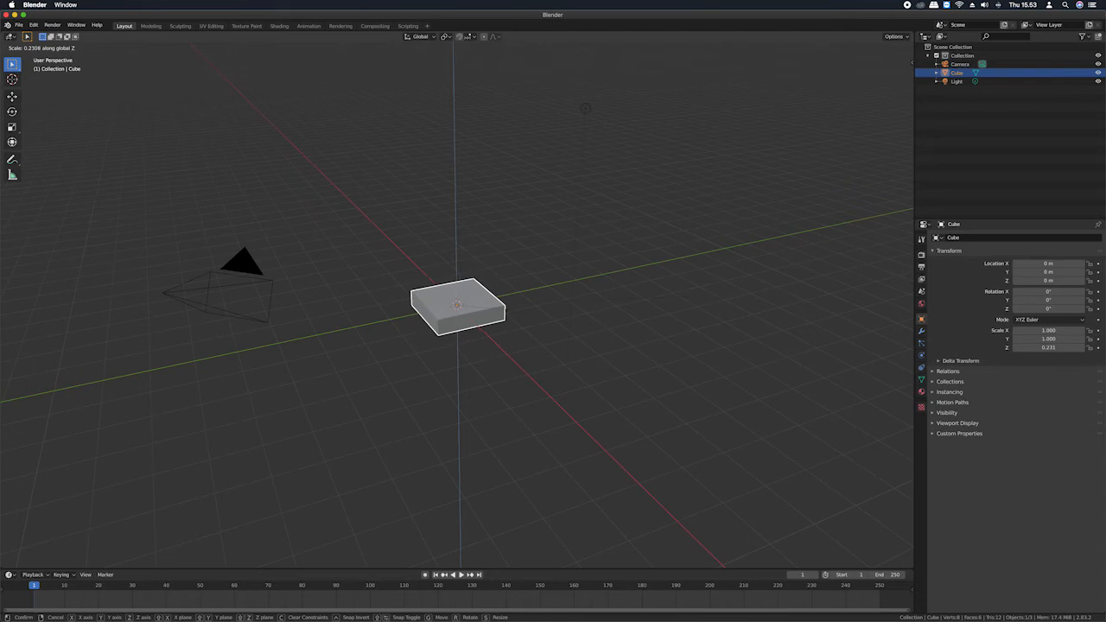
{"action": "key", "text": "Return"}
{"action": "key", "text": "s"}
{"action": "key", "text": "y"}
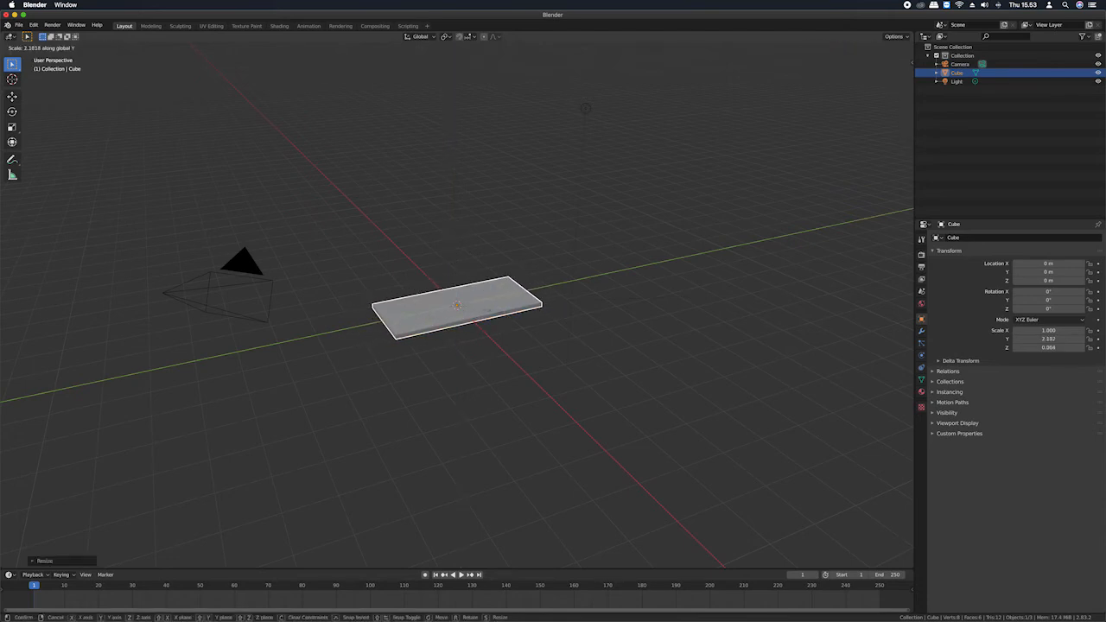
{"action": "key", "text": "Return"}
Enable Emulate Numpad in the input preferences and close the preferences
{"action": "middle_click_drag", "start_coordinate": [533, 311], "coordinate": [534, 311]}
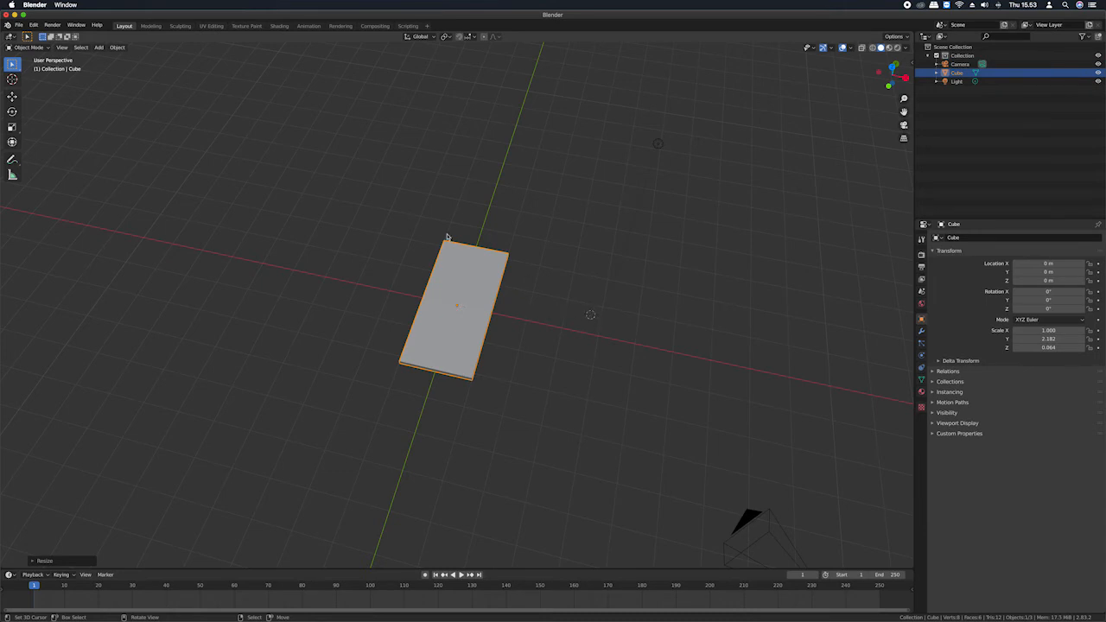
{"action": "left_click", "coordinate": [41, 26]}
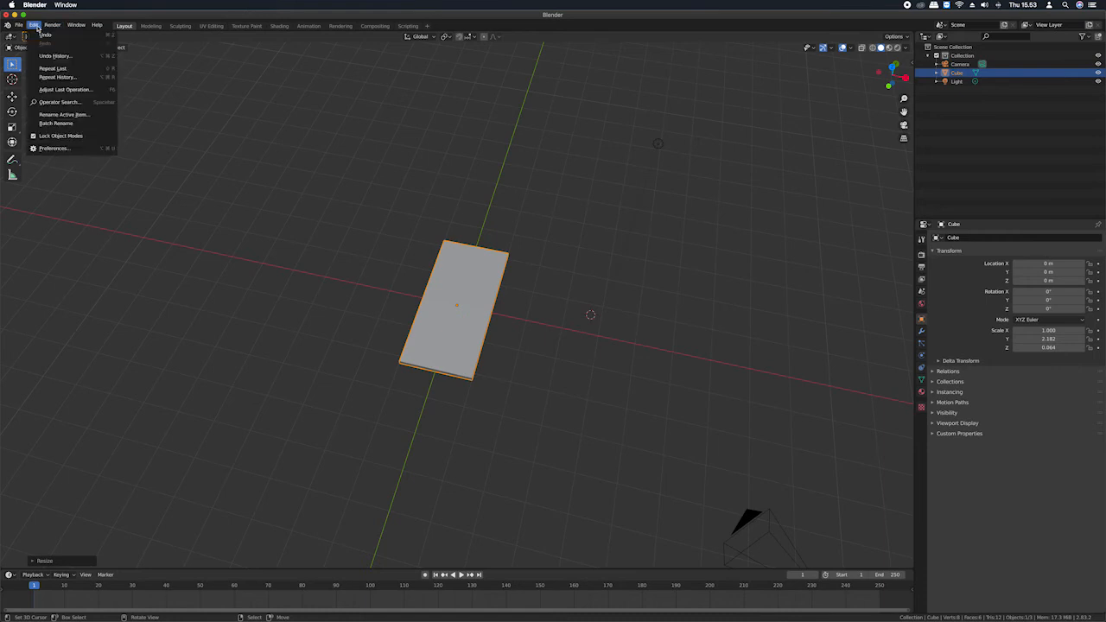
{"action": "left_click", "coordinate": [69, 151]}
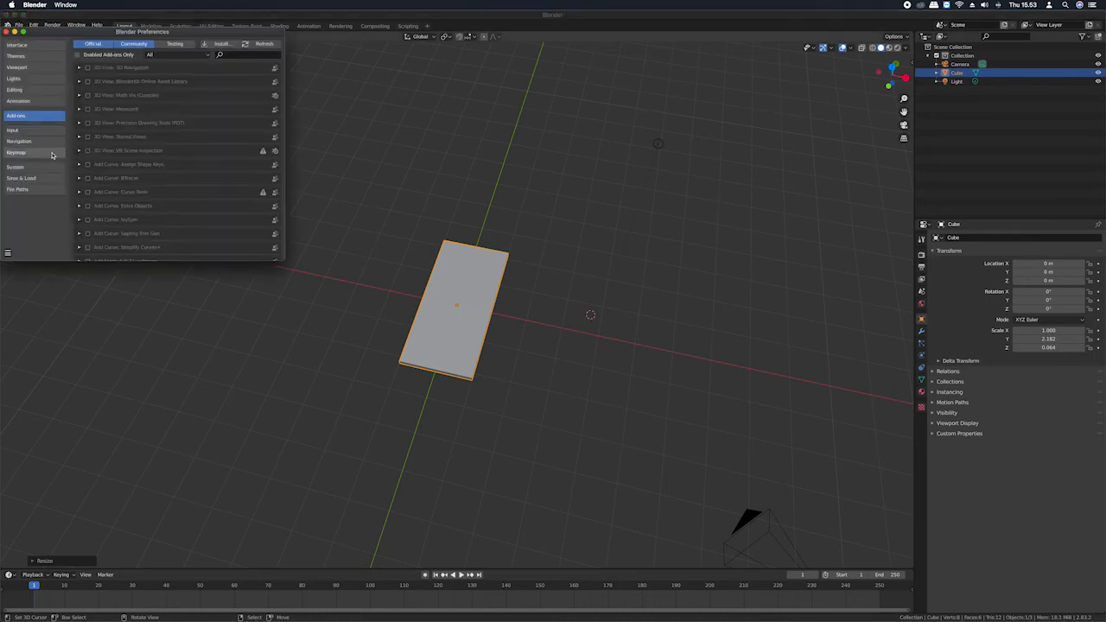
{"action": "left_click", "coordinate": [33, 130]}
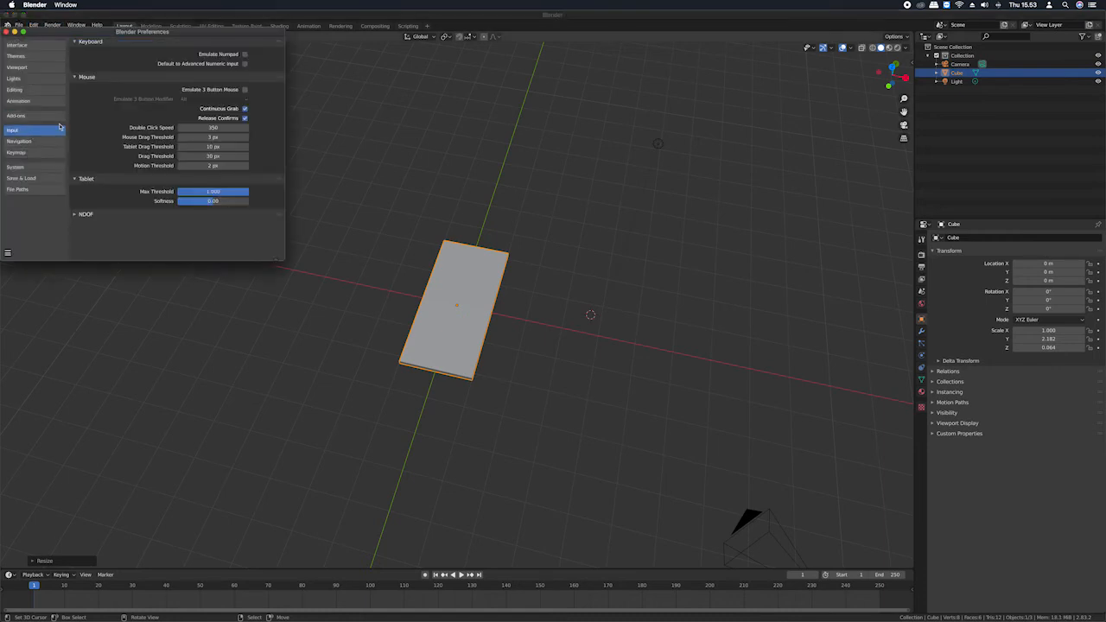
{"action": "left_click", "coordinate": [246, 54]}
{"action": "left_click", "coordinate": [6, 31]}
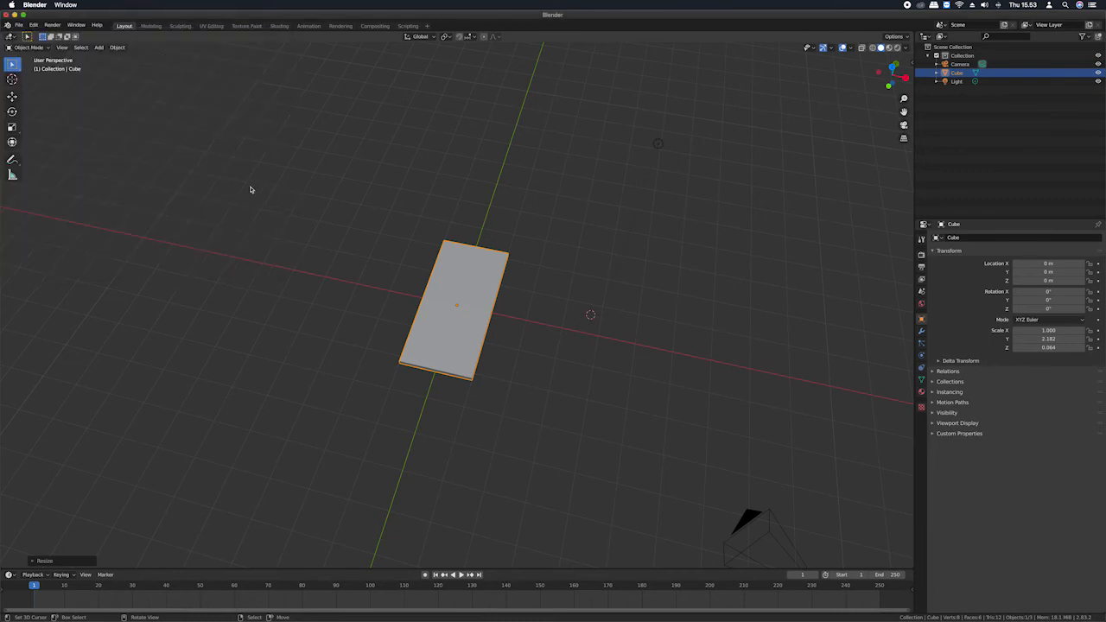
In top view, enter Edit Mode and add two lengthwise loop cuts to the slab, running parallel to the Y axis
{"action": "key", "text": "7"}
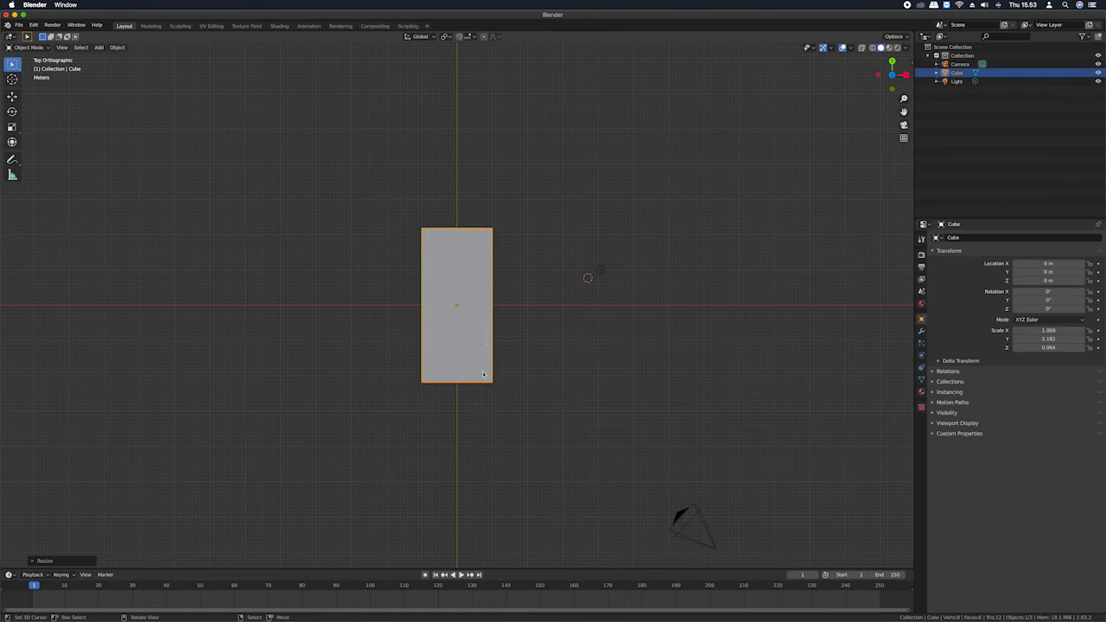
{"action": "key", "text": "Tab"}
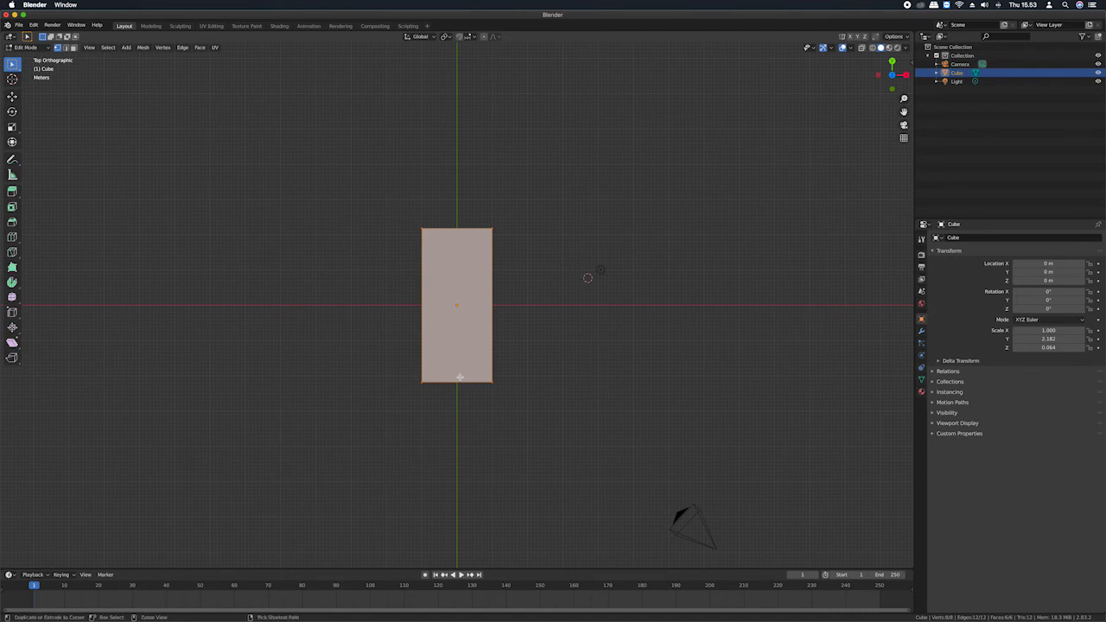
{"action": "key", "text": "ctrl+e"}
{"action": "key", "text": "Escape"}
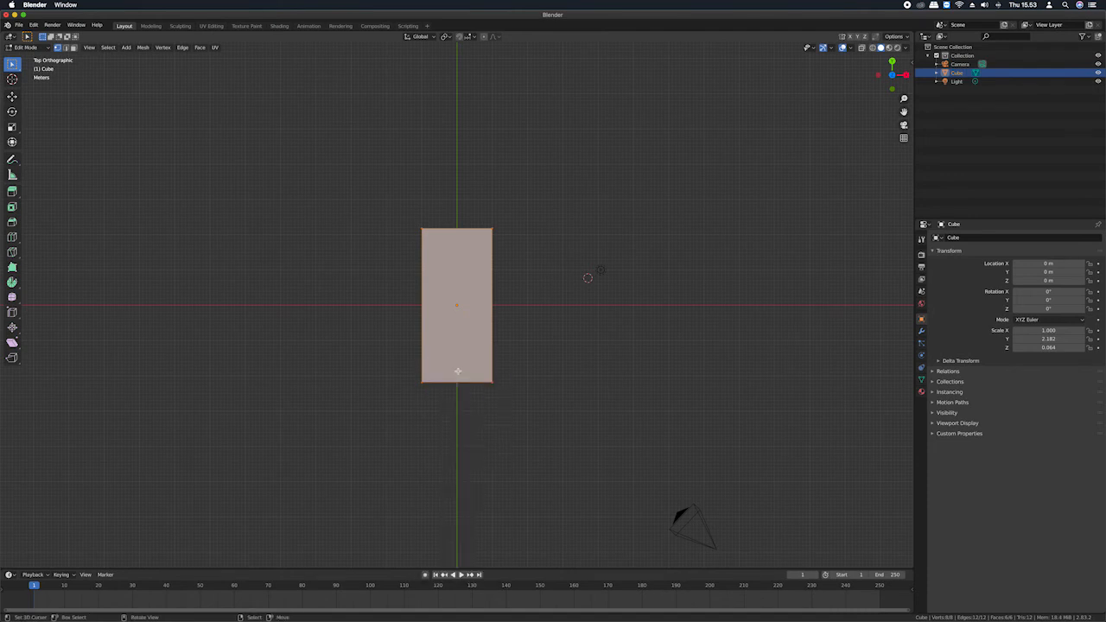
{"action": "key", "text": "ctrl+r"}
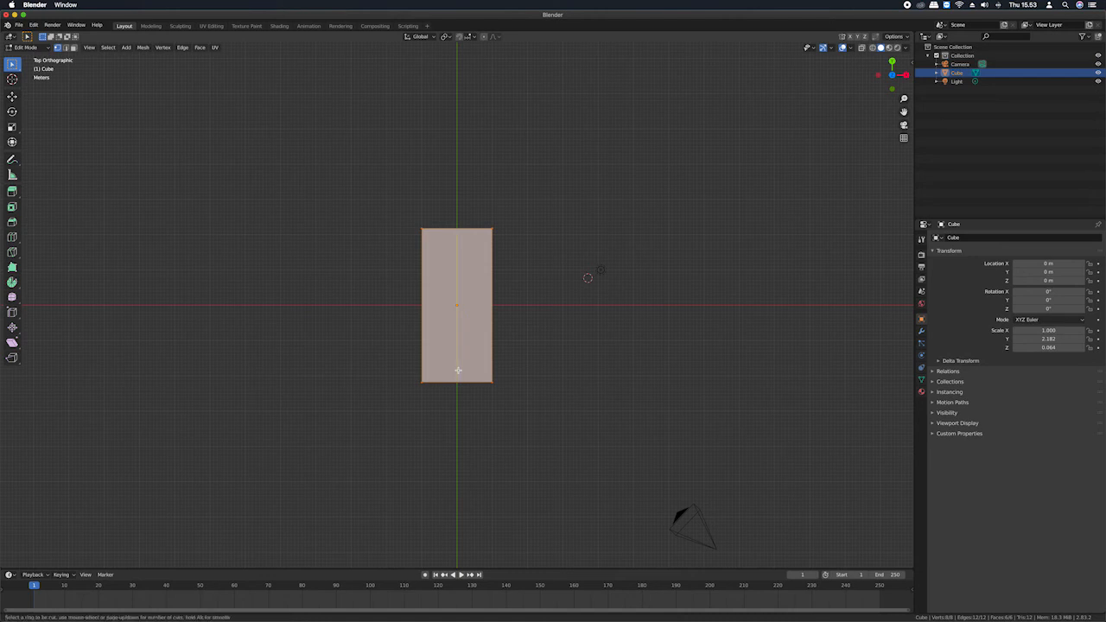
{"action": "scroll", "coordinate": [461, 370], "scroll_direction": "up", "scroll_amount": 1}
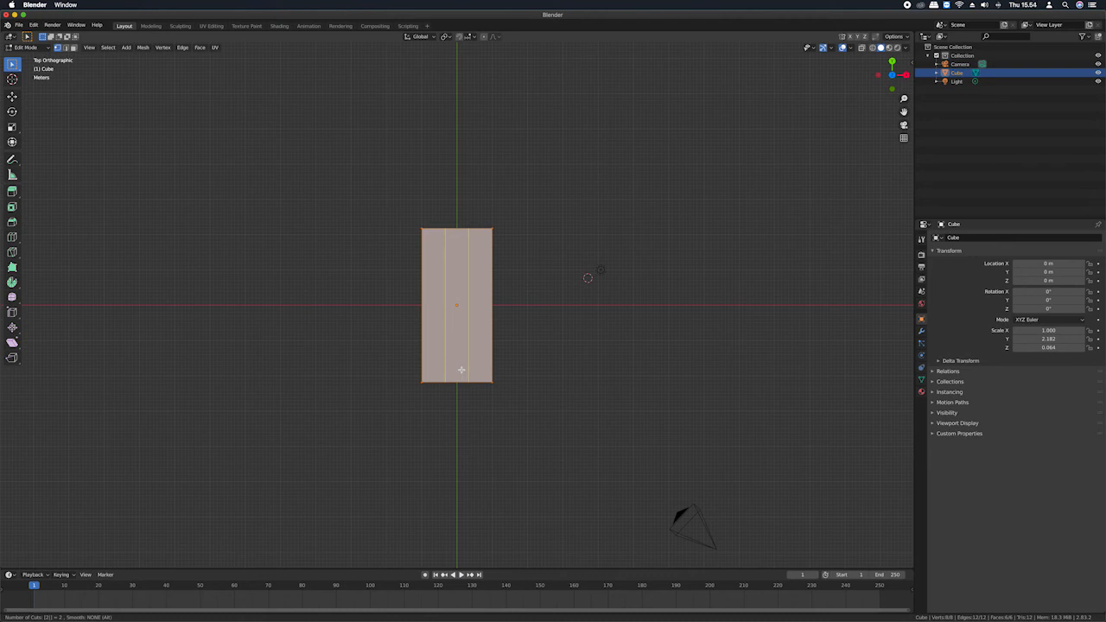
{"action": "left_click", "coordinate": [460, 369]}
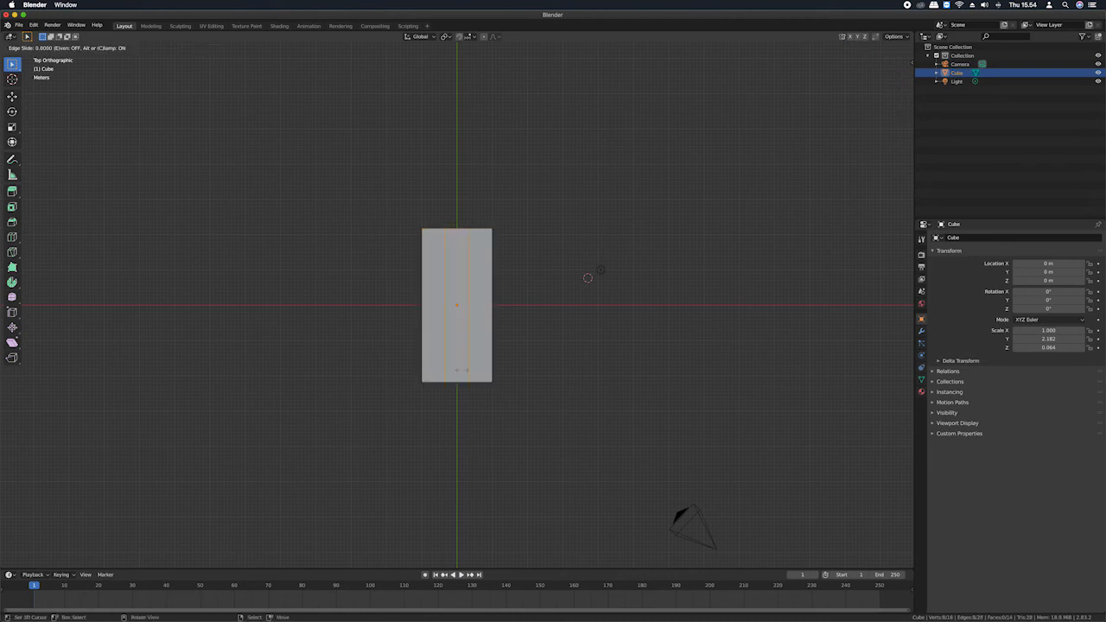
{"action": "key", "text": "Return"}
Scale the two lengthwise cuts apart along X by about 2.5 so they sit near the long edges, and clear the selection
{"action": "key", "text": "s"}
{"action": "key", "text": "x"}
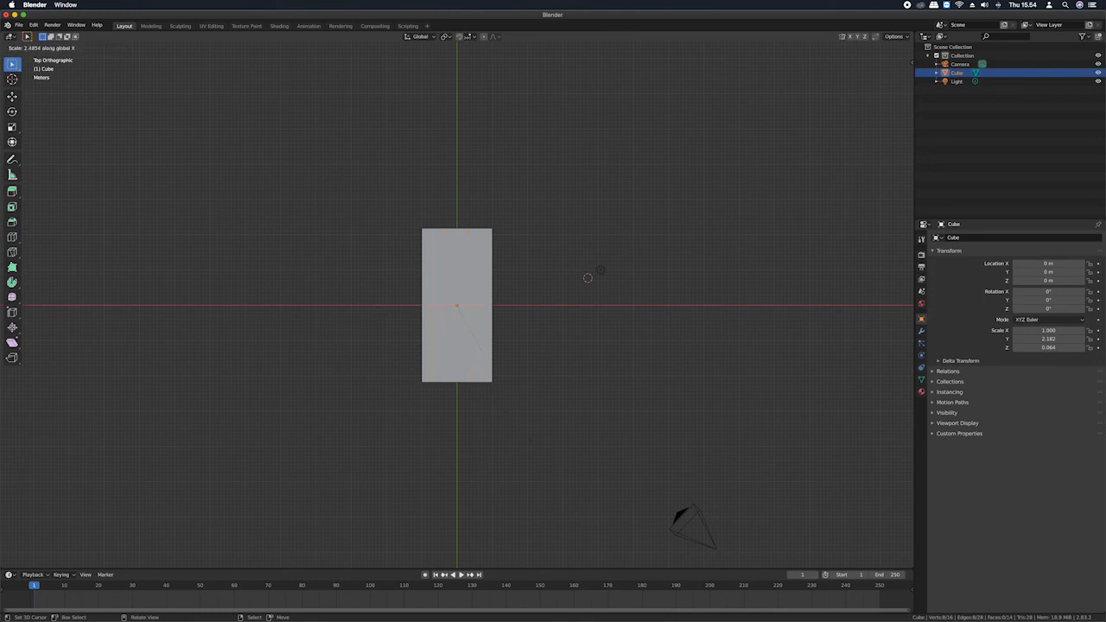
{"action": "left_click", "coordinate": [535, 447]}
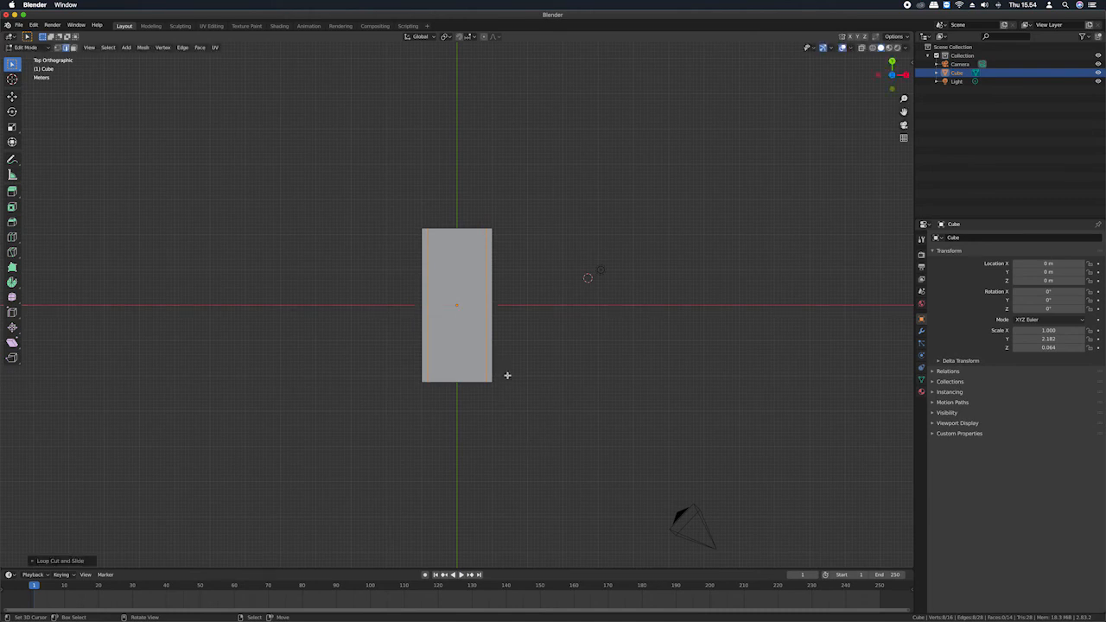
{"action": "scroll", "coordinate": [478, 353], "scroll_direction": "down", "scroll_amount": 3}
{"action": "scroll", "coordinate": [479, 353], "scroll_direction": "up", "scroll_amount": 3}
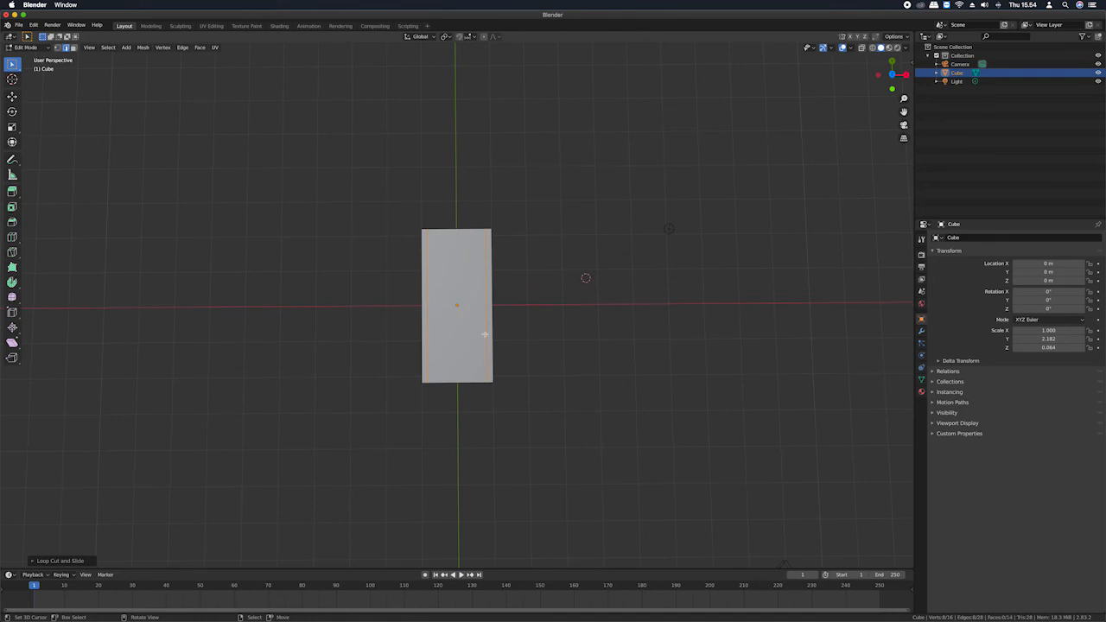
{"action": "key", "text": "alt+a"}
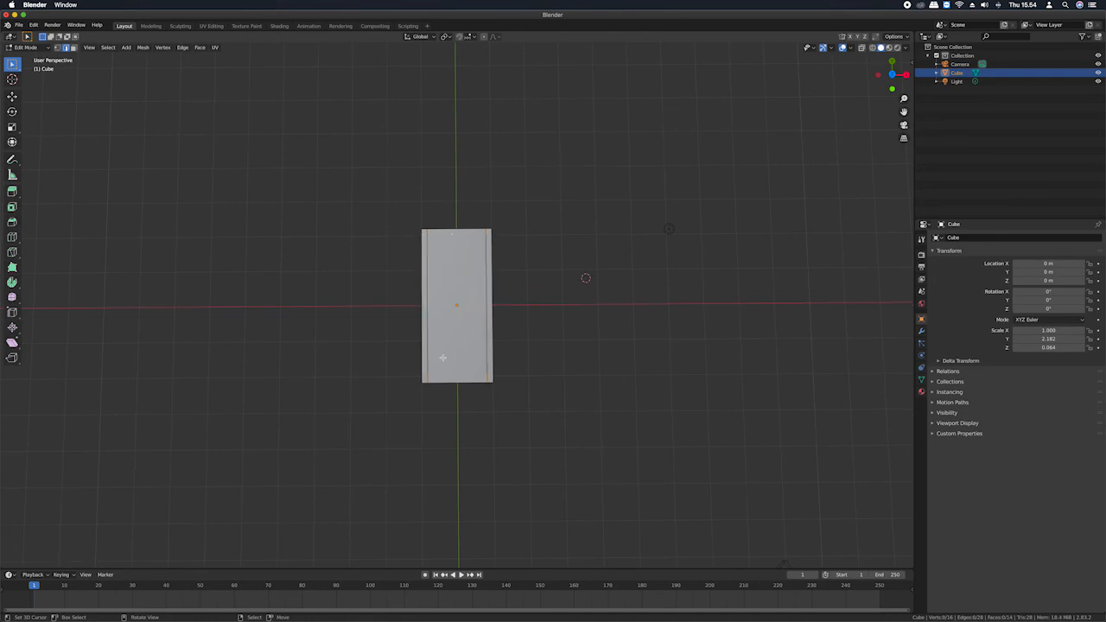
Add two evenly spaced crosswise loop cuts through the slab, parallel to the X axis, without sliding them
{"action": "key", "text": "ctrl"}
{"action": "key", "text": "ctrl+r"}
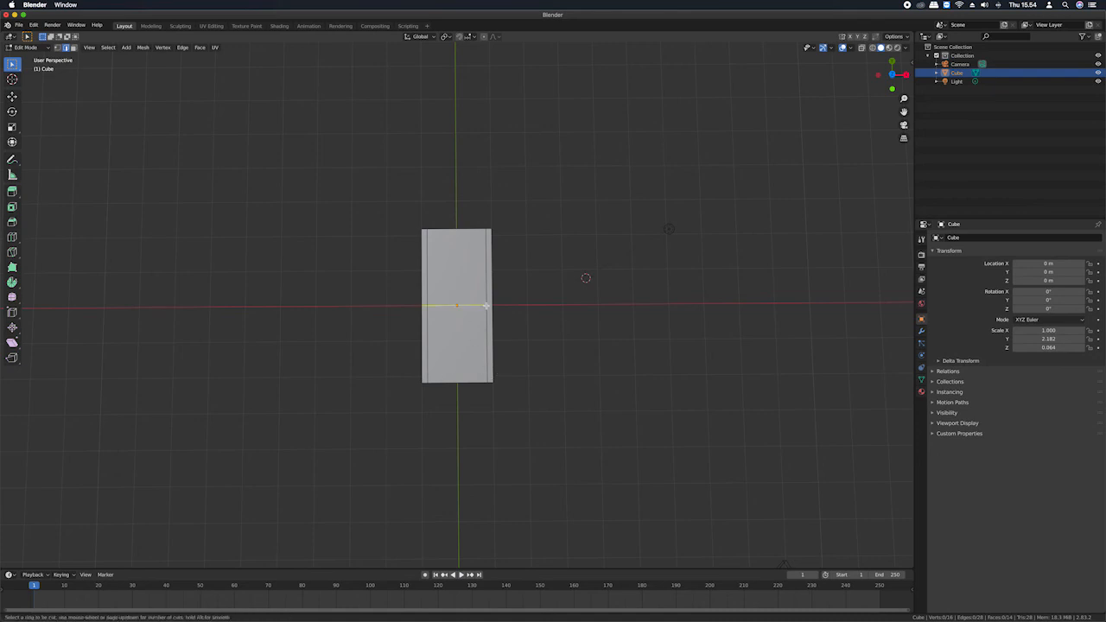
{"action": "scroll", "coordinate": [488, 305], "scroll_direction": "up", "scroll_amount": 1}
{"action": "left_click", "coordinate": [489, 305]}
{"action": "right_click", "coordinate": [489, 305]}
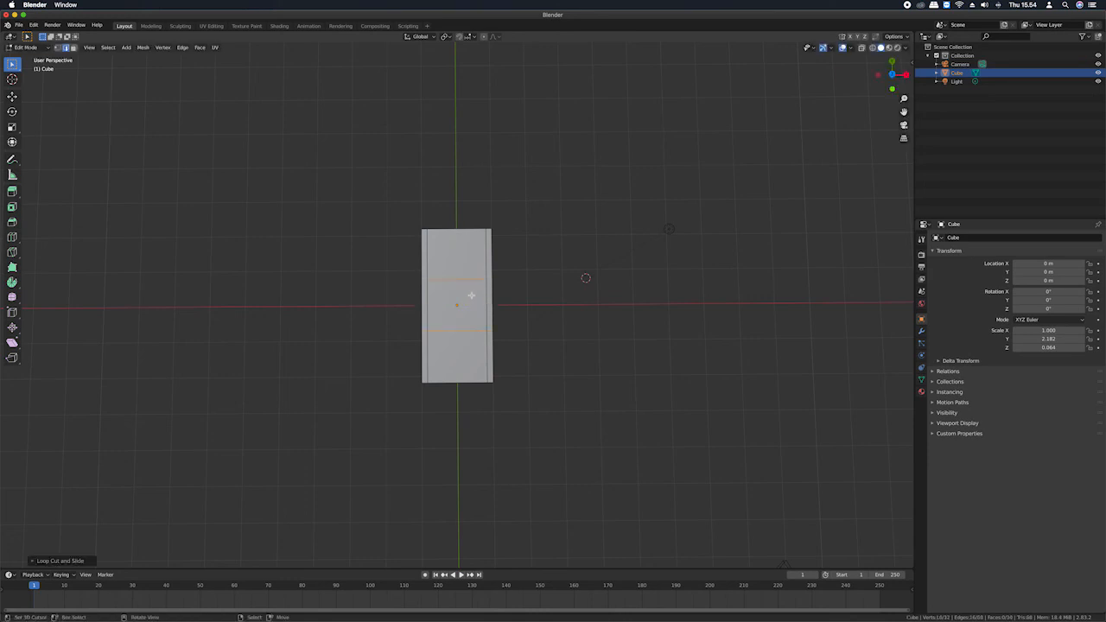
Try to scale the two crosswise cuts apart along Y, and clear the selection
{"action": "scroll", "coordinate": [464, 285], "scroll_direction": "down", "scroll_amount": 3}
{"action": "scroll", "coordinate": [465, 284], "scroll_direction": "left", "scroll_amount": 5}
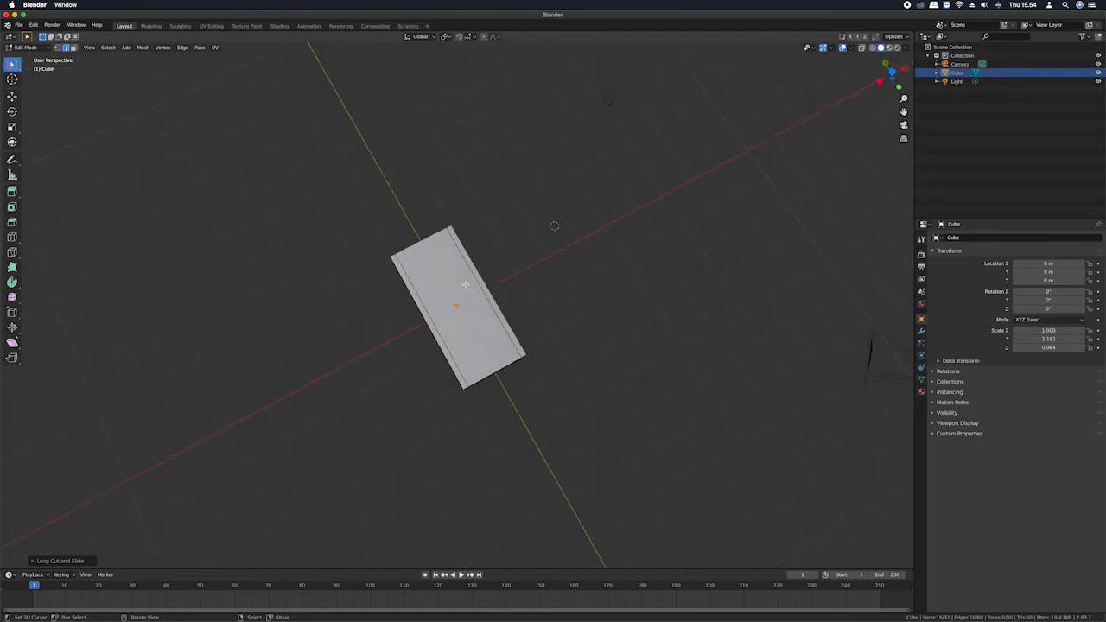
{"action": "scroll", "coordinate": [466, 285], "scroll_direction": "left", "scroll_amount": 3}
{"action": "scroll", "coordinate": [466, 285], "scroll_direction": "down", "scroll_amount": 5}
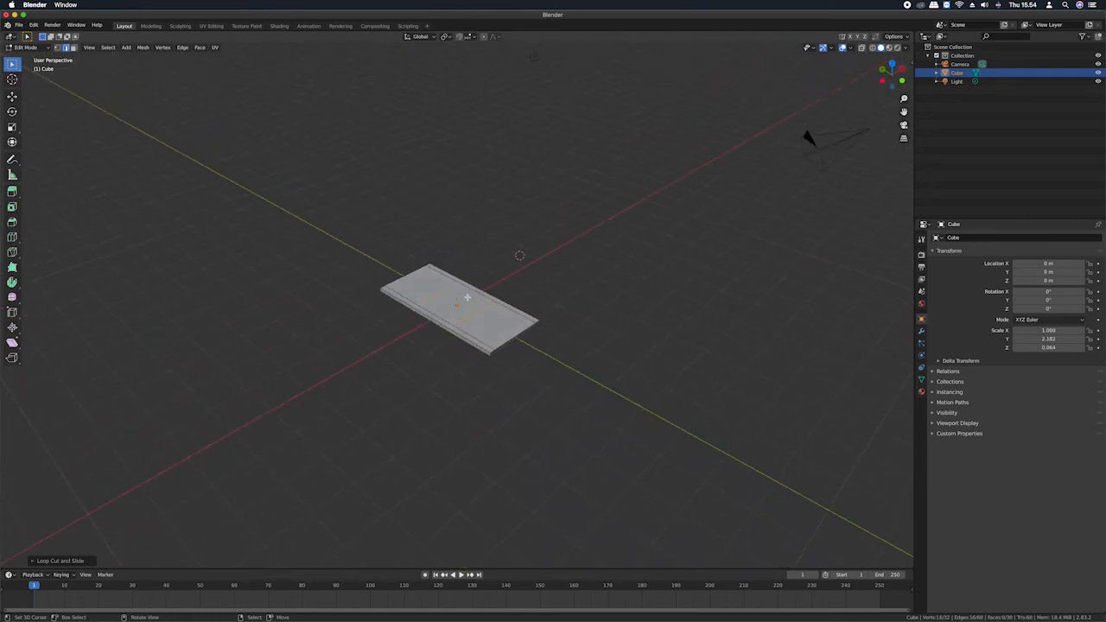
{"action": "scroll", "coordinate": [467, 298], "scroll_direction": "left", "scroll_amount": 3}
{"action": "key", "text": "s"}
{"action": "key", "text": "y"}
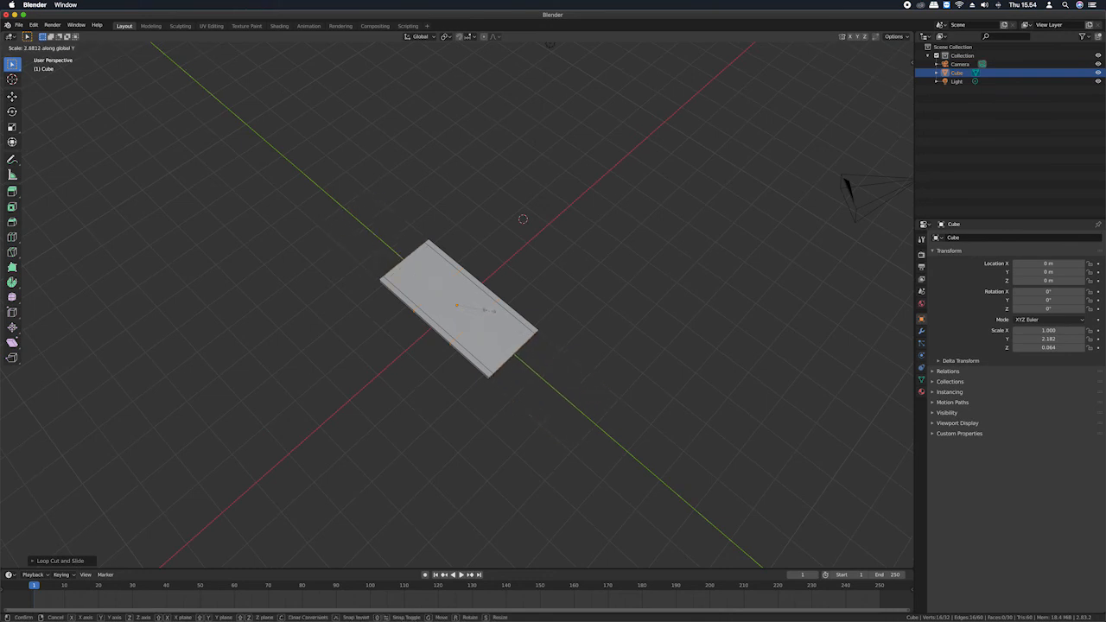
{"action": "left_click", "coordinate": [489, 309]}
{"action": "key", "text": "Tab"}
{"action": "key", "text": "alt+a"}
Select both crosswise edge loops and scale them apart along Y by about 2.7, close to the slab's short ends
{"action": "middle_click_drag", "start_coordinate": [488, 310], "coordinate": [487, 309]}
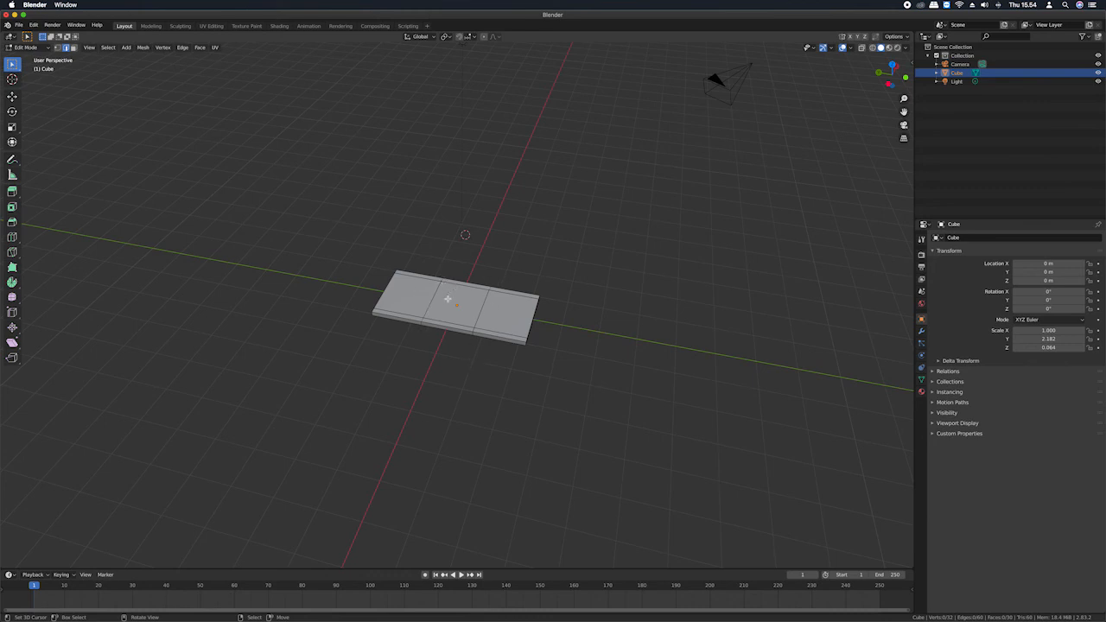
{"action": "left_click", "coordinate": [433, 296], "text": "alt"}
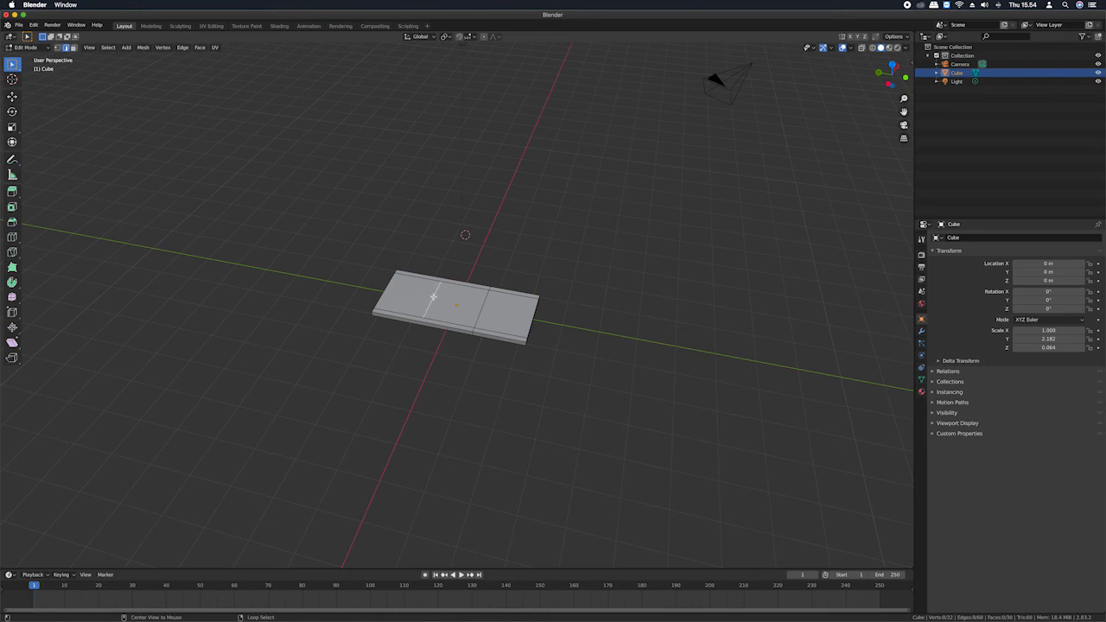
{"action": "middle_click_drag", "start_coordinate": [433, 297], "coordinate": [433, 296]}
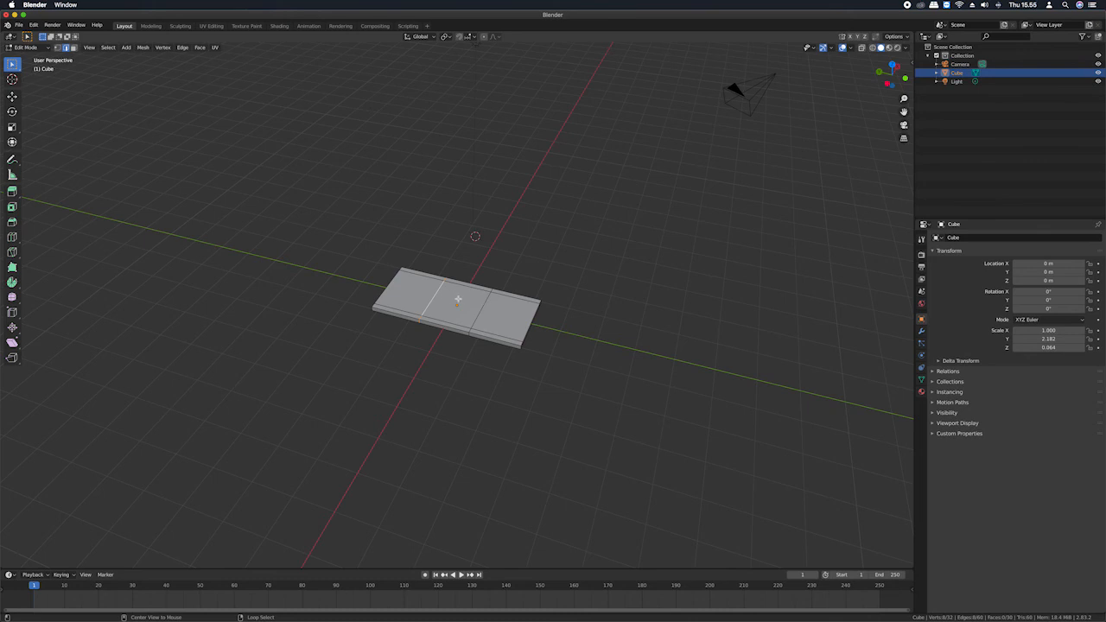
{"action": "left_click", "coordinate": [484, 306], "text": "alt+shift"}
{"action": "middle_click_drag", "start_coordinate": [484, 306], "coordinate": [487, 306]}
{"action": "key", "text": "s"}
{"action": "key", "text": "y"}
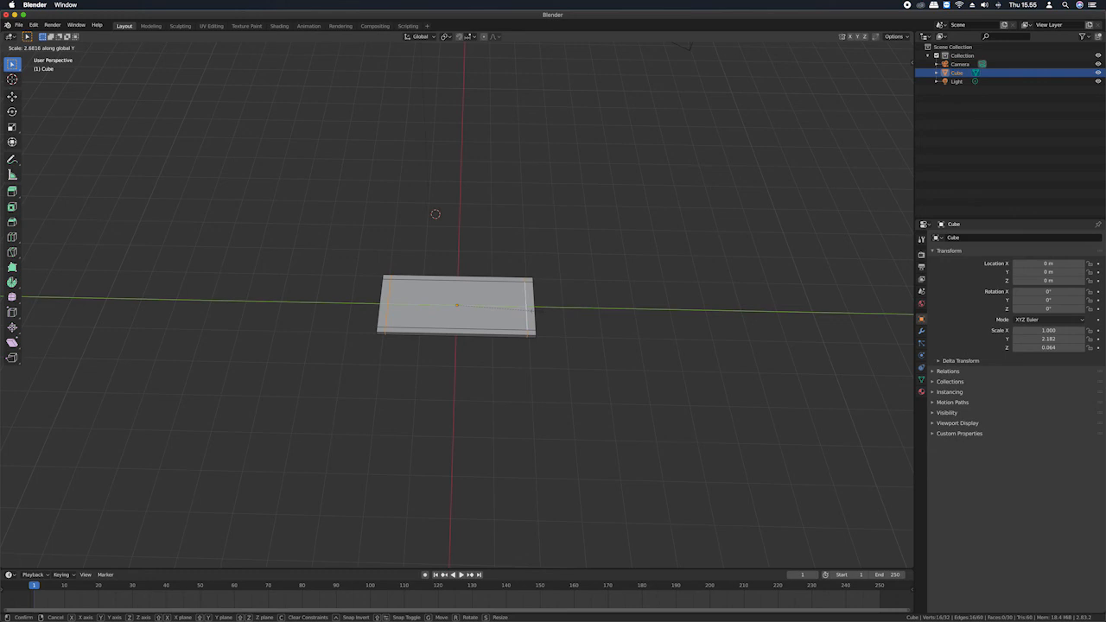
{"action": "left_click", "coordinate": [536, 311]}
Switch to face selection and select the four small corner faces on the slab's underside
{"action": "key", "text": "KP_1"}
{"action": "middle_click_drag", "start_coordinate": [497, 304], "coordinate": [499, 302]}
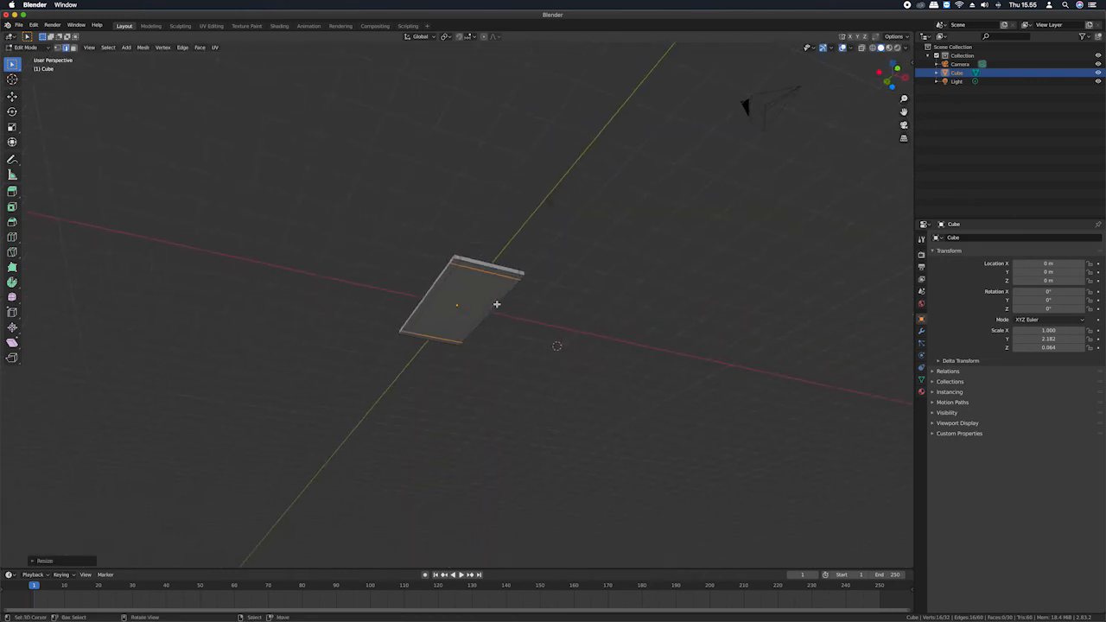
{"action": "key", "text": "ctrl+Tab"}
{"action": "left_click", "coordinate": [499, 305]}
{"action": "key", "text": "alt+a"}
{"action": "left_click", "coordinate": [521, 276], "text": "shift"}
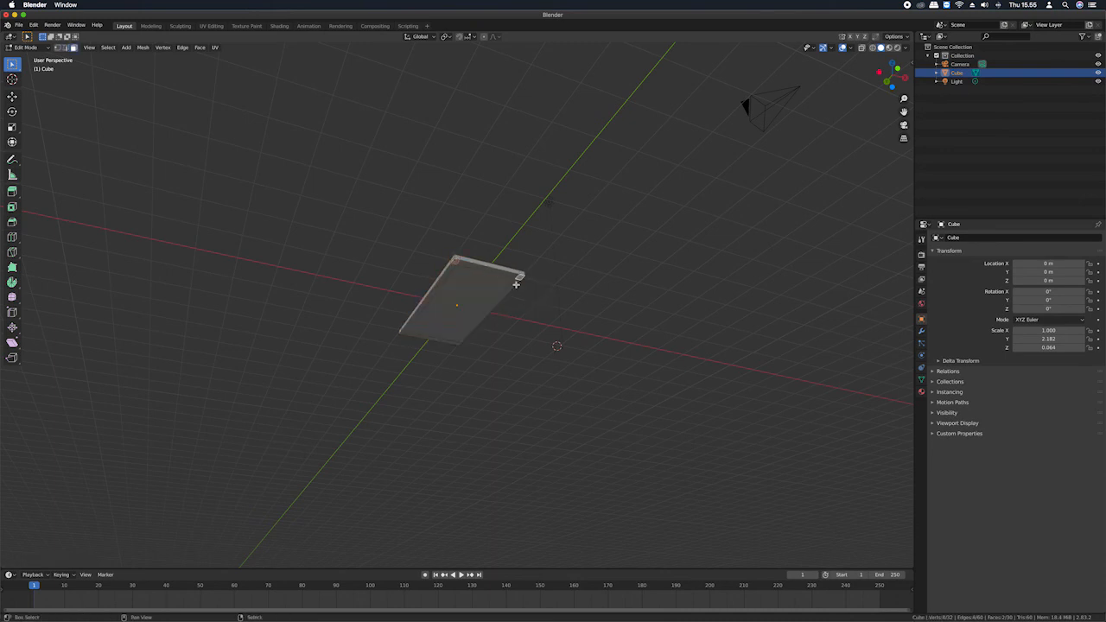
{"action": "left_click", "coordinate": [460, 344], "text": "shift"}
{"action": "left_click", "coordinate": [403, 333], "text": "shift"}
Extrude the four corner faces downward to form the table legs, and return to Object Mode
{"action": "middle_click_drag", "start_coordinate": [540, 308], "coordinate": [546, 306]}
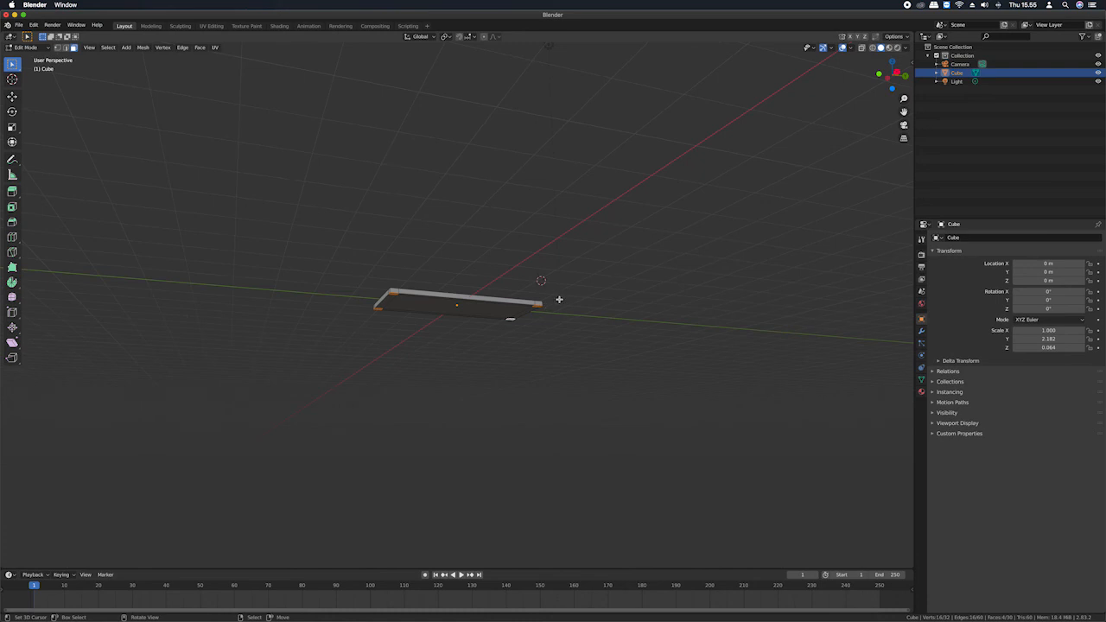
{"action": "key", "text": "e"}
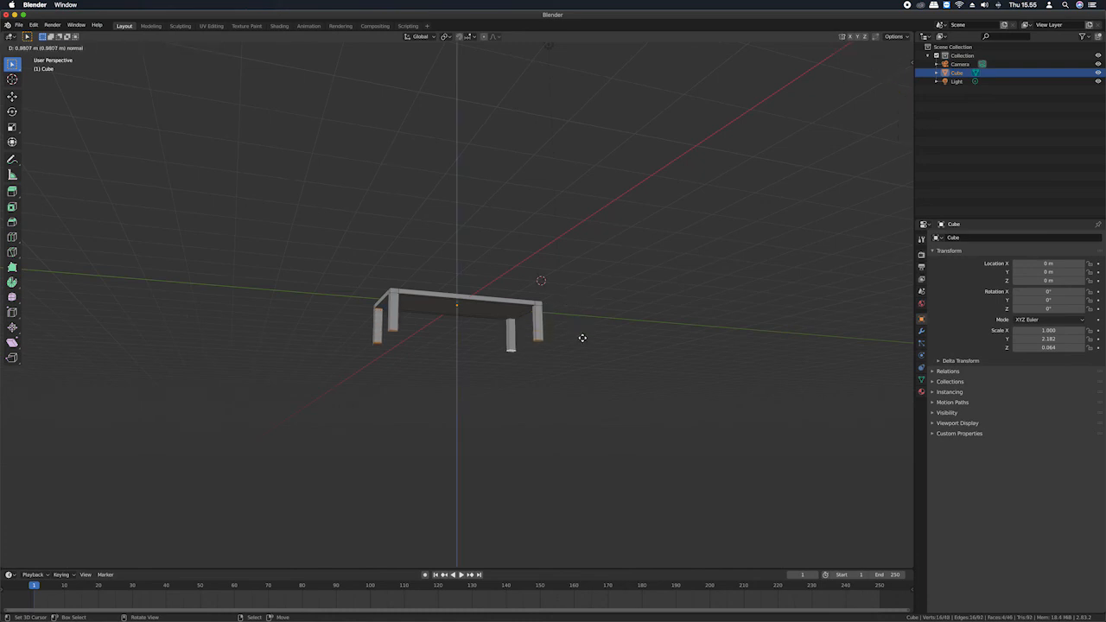
{"action": "left_click", "coordinate": [583, 356]}
{"action": "left_click", "coordinate": [583, 357]}
{"action": "middle_click_drag", "start_coordinate": [582, 357], "coordinate": [586, 358]}
{"action": "key", "text": "Tab"}
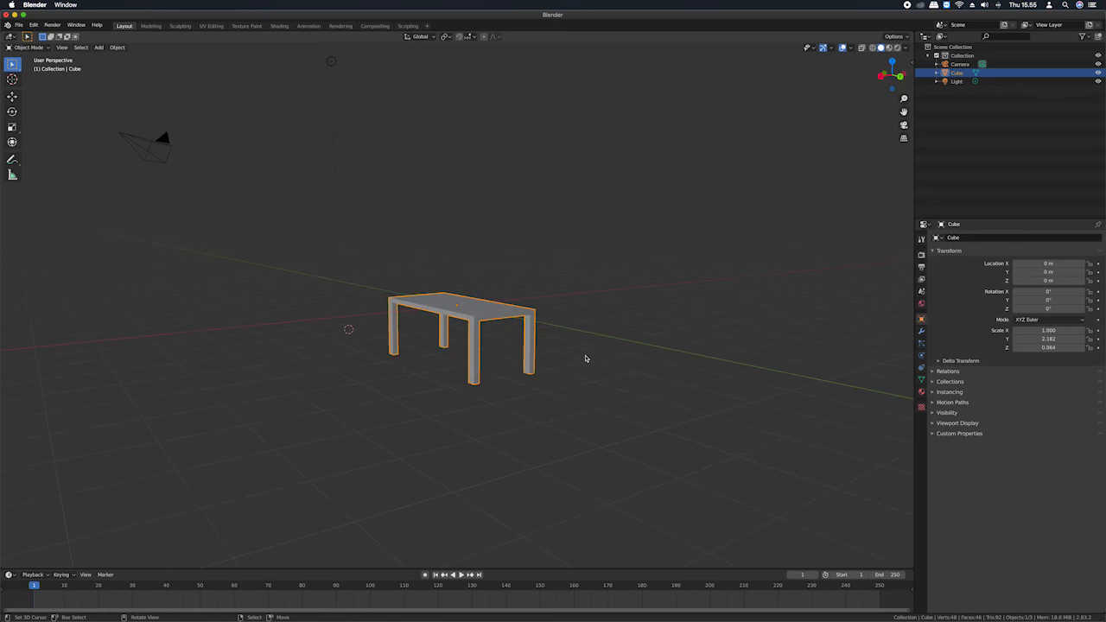